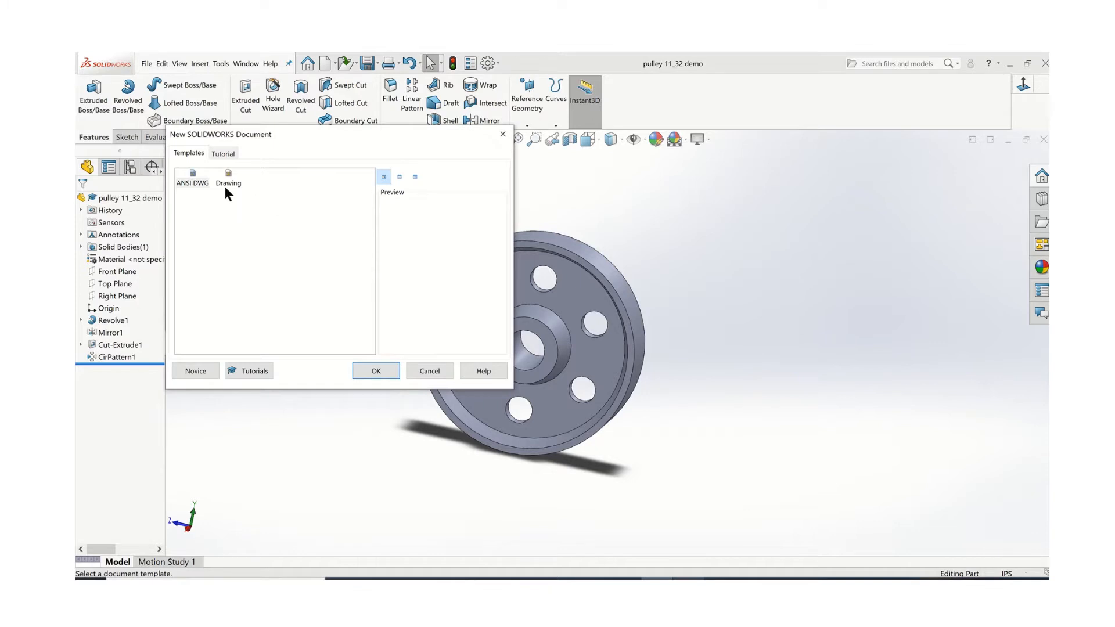
# - Create a drawing from the ANSI DWG template and place the pulley's (A) Right view in the sheet's left half
pyautogui.click(194, 181)
pyautogui.click(377, 371)
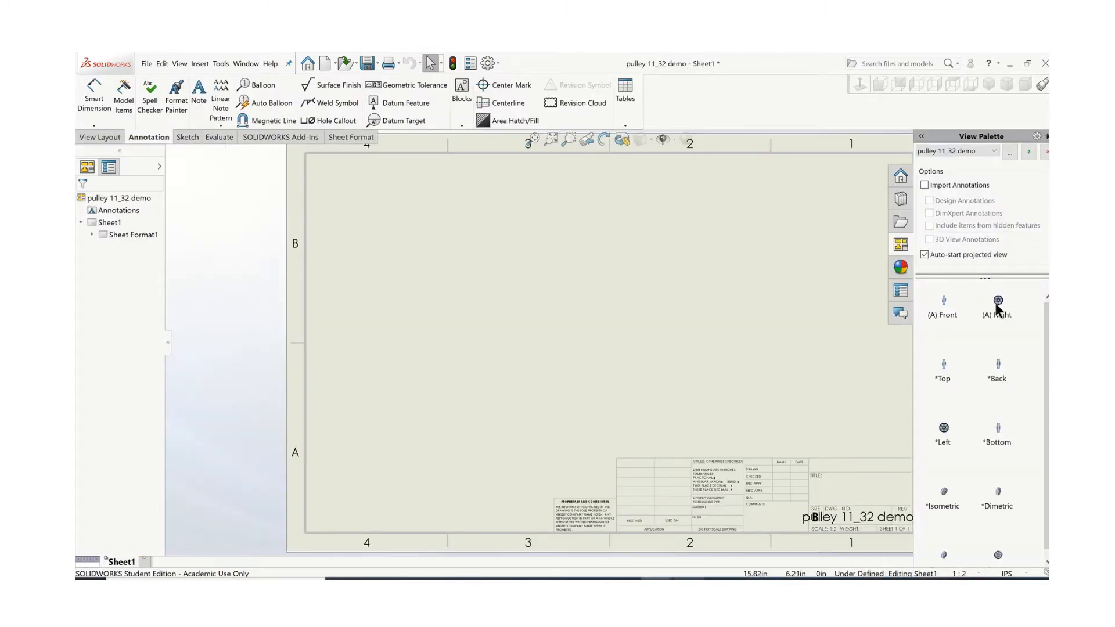
pyautogui.moveTo(999, 306)
pyautogui.mouseDown()
pyautogui.moveTo(697, 374)
pyautogui.moveTo(463, 363)
pyautogui.mouseUp()
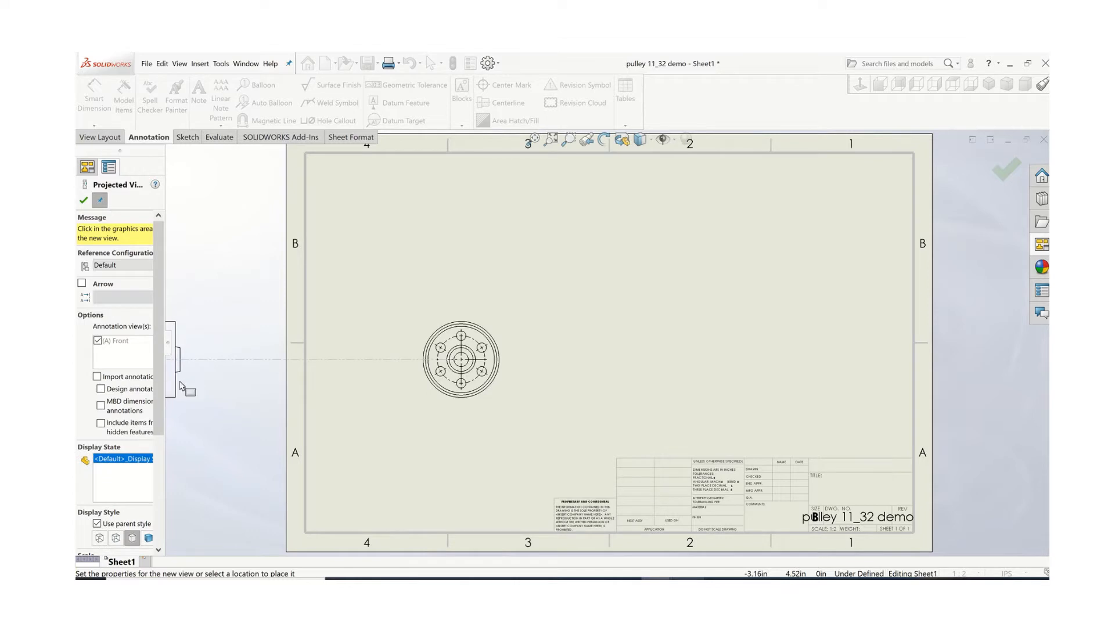
# - Set a custom scale of 1:1 for the pulley's circular view
pyautogui.moveTo(165, 381); pyautogui.dragTo(217, 399)
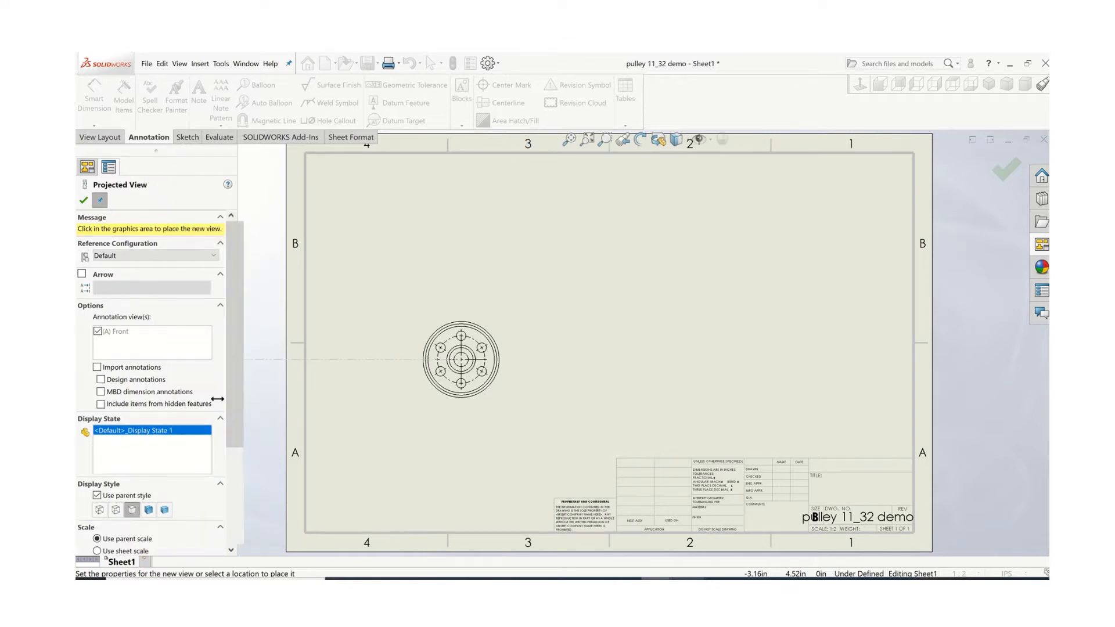
pyautogui.scroll(-4, 118, 489)
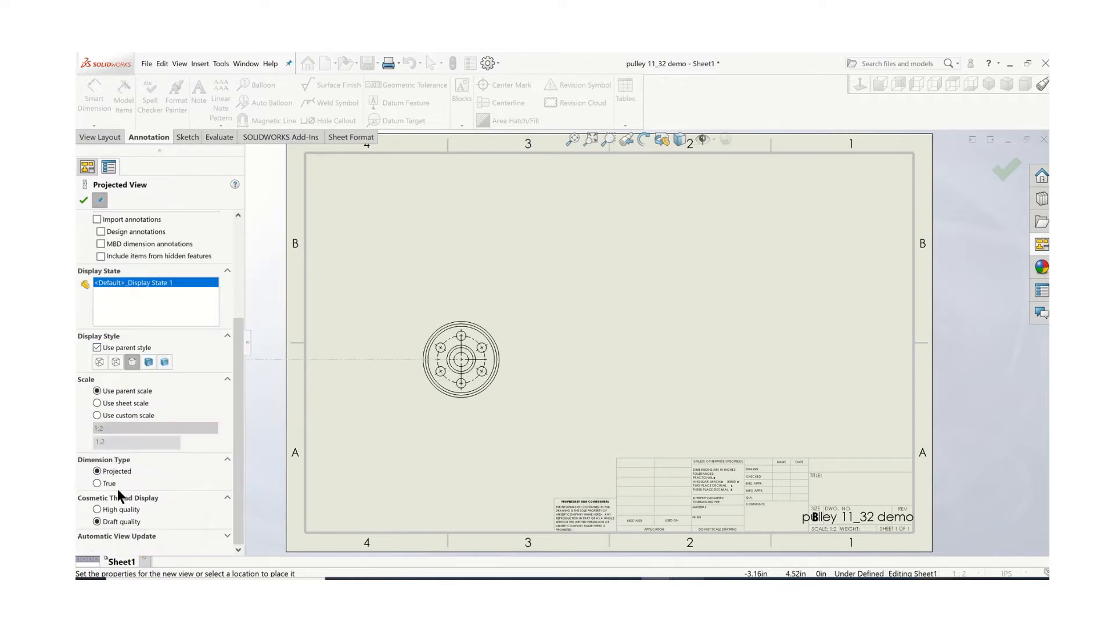
pyautogui.click(97, 416)
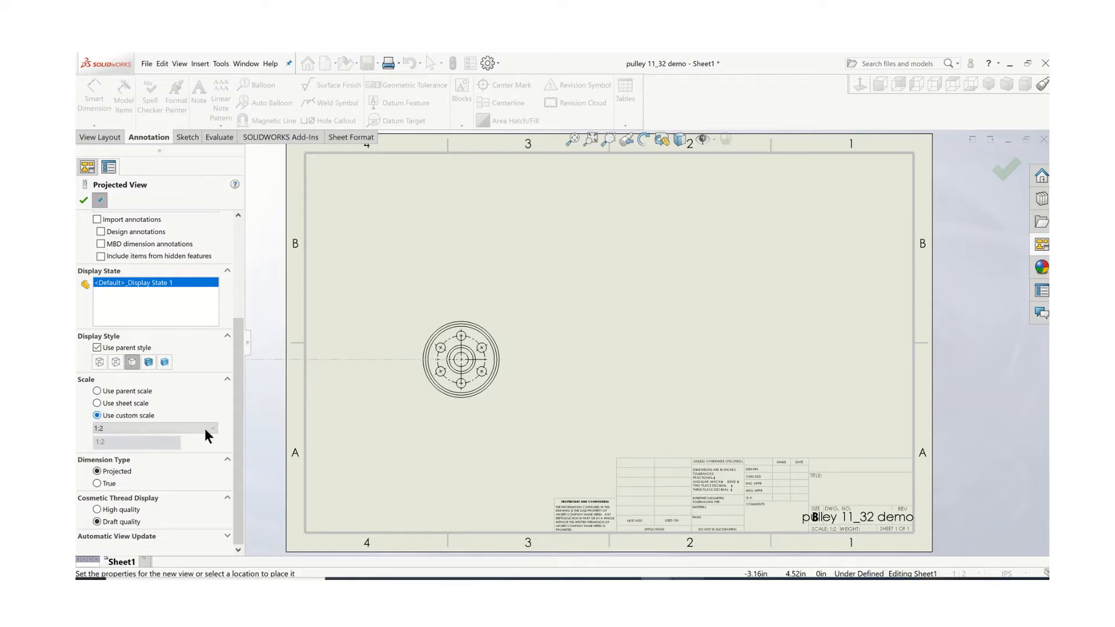
pyautogui.click(205, 429)
pyautogui.click(118, 447)
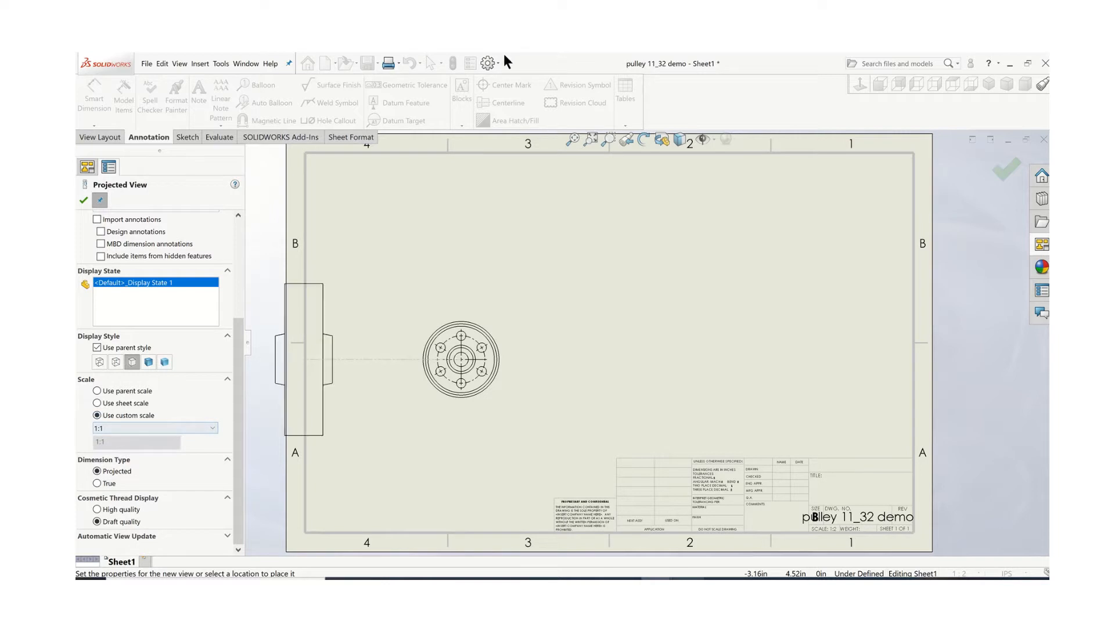
pyautogui.moveTo(499, 56)
pyautogui.click(483, 78)
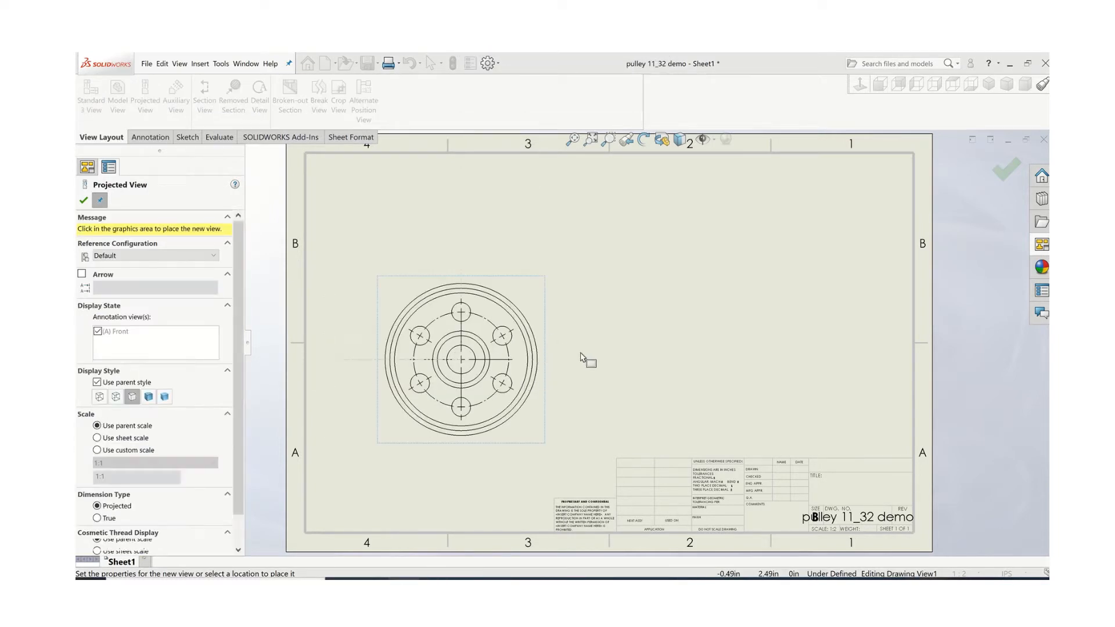
# - Project side, top and isometric views from the circular view, and move the isometric view to the sheet's upper-right corner
pyautogui.click(674, 357)
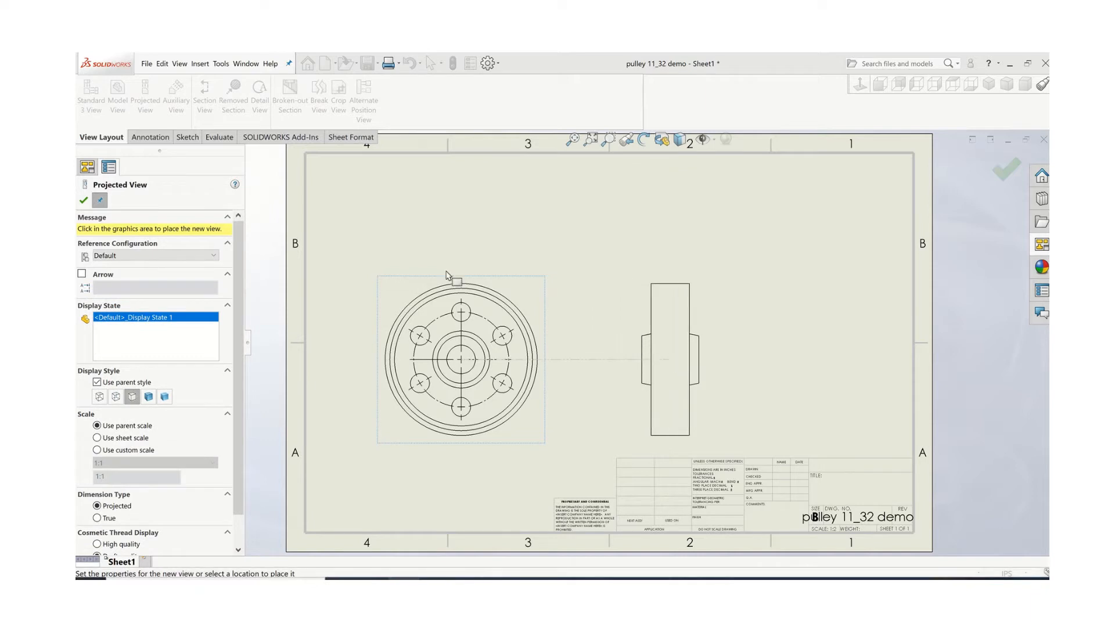
pyautogui.click(456, 223)
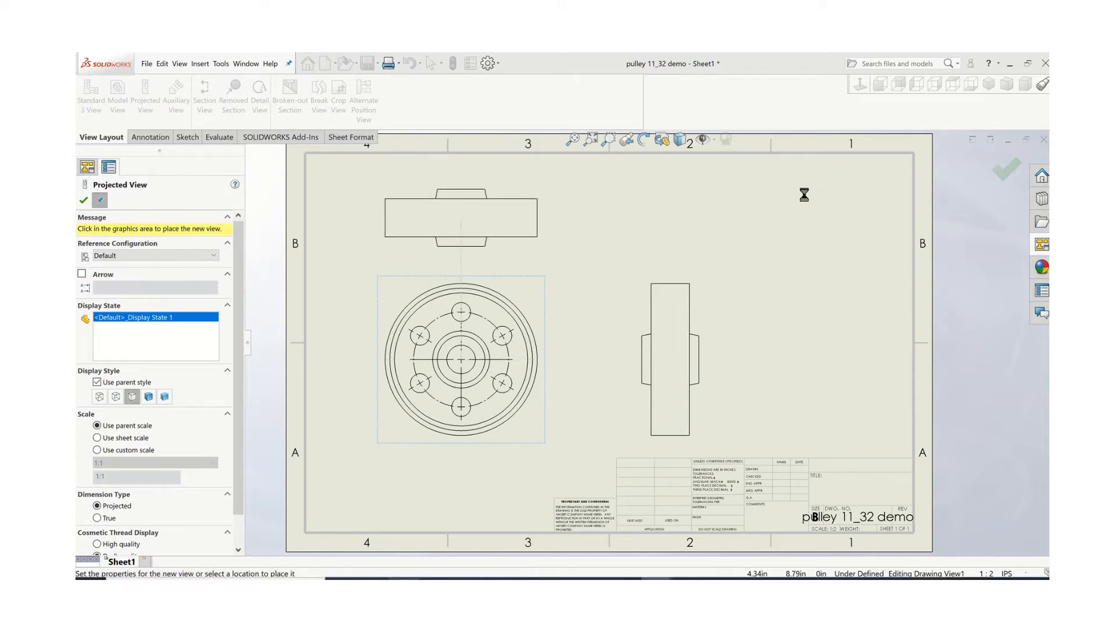
pyautogui.click(750, 239)
pyautogui.press('Escape')
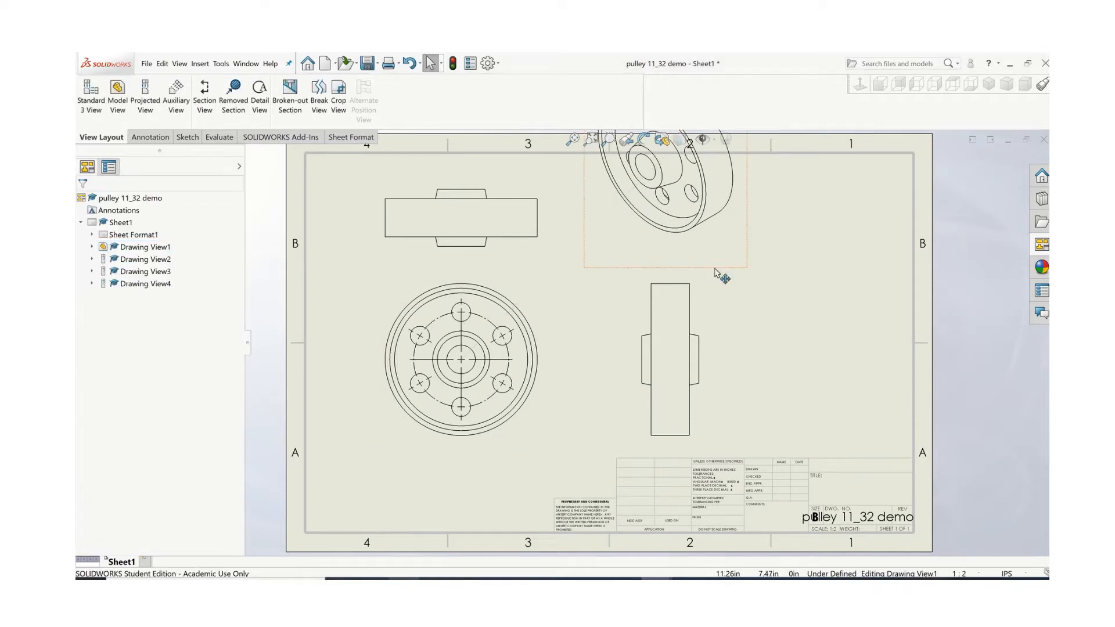
pyautogui.moveTo(715, 272)
pyautogui.mouseDown()
pyautogui.moveTo(802, 293)
pyautogui.moveTo(876, 359)
pyautogui.mouseUp()
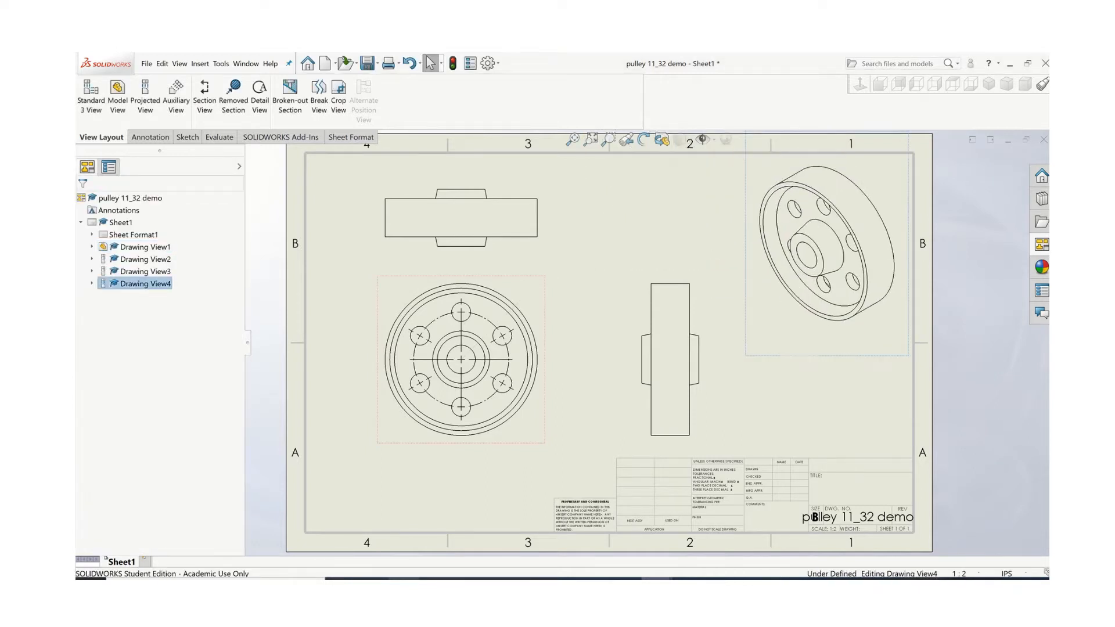
# - Set the circular view's display style to Hidden Lines Visible
pyautogui.click(359, 395)
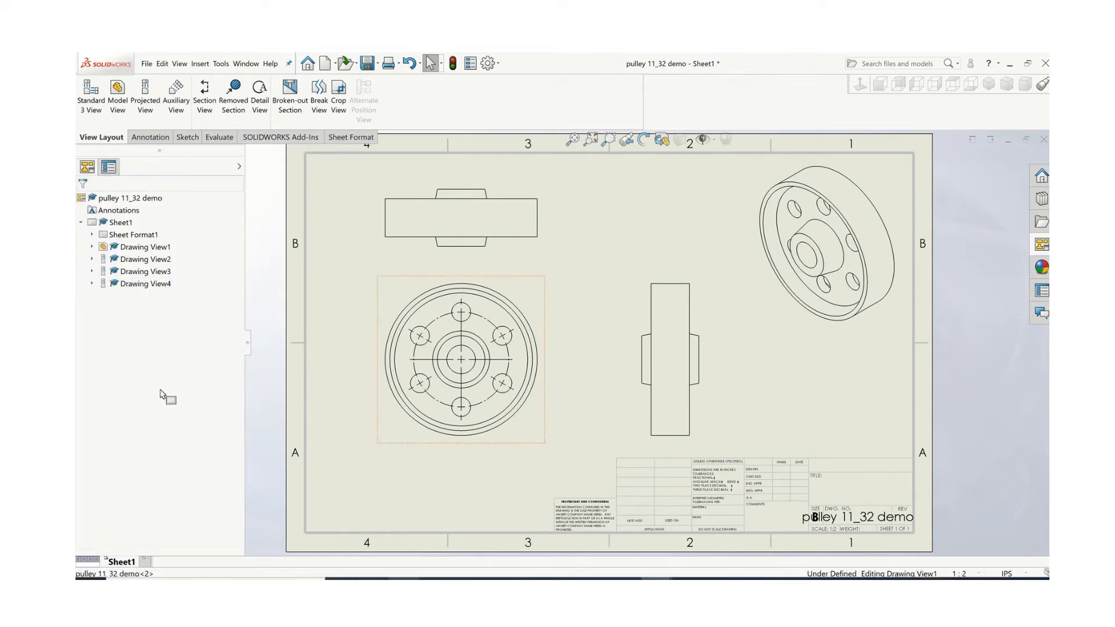
pyautogui.scroll(-3, 130, 430)
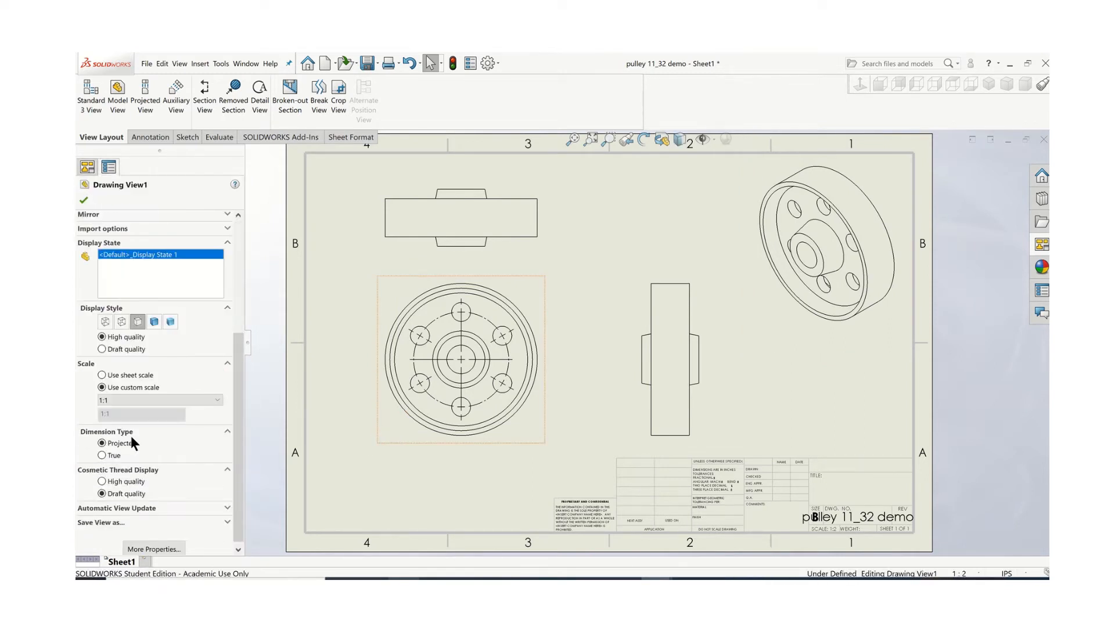
pyautogui.click(120, 323)
pyautogui.click(85, 202)
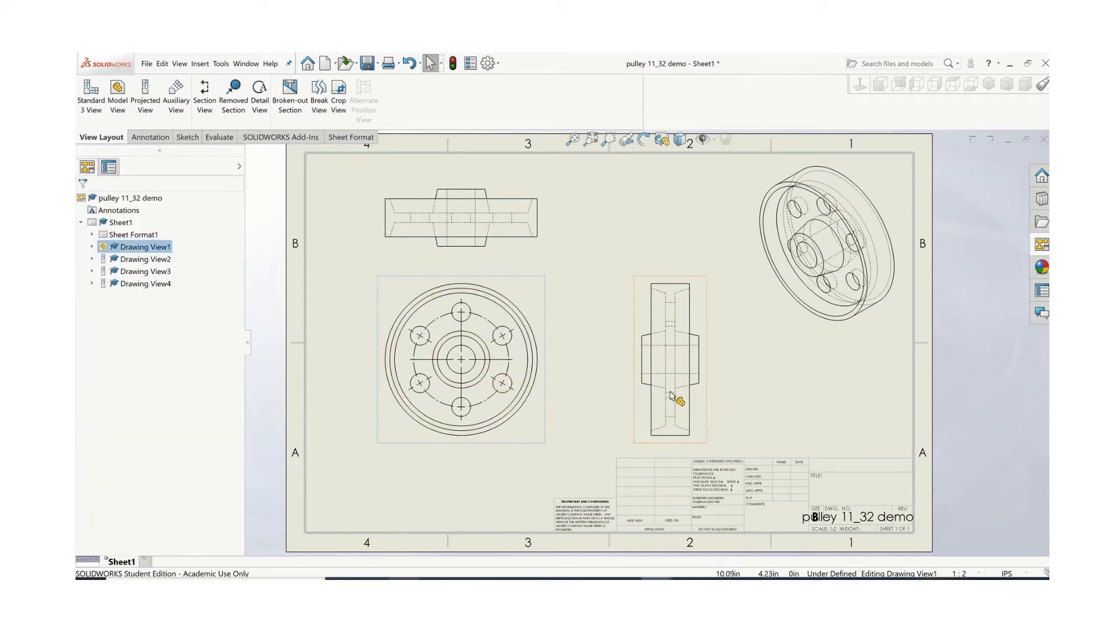
# - Delete the projected top view and move the circular view up toward the middle of the sheet's height
pyautogui.click(505, 251)
pyautogui.press('Delete')
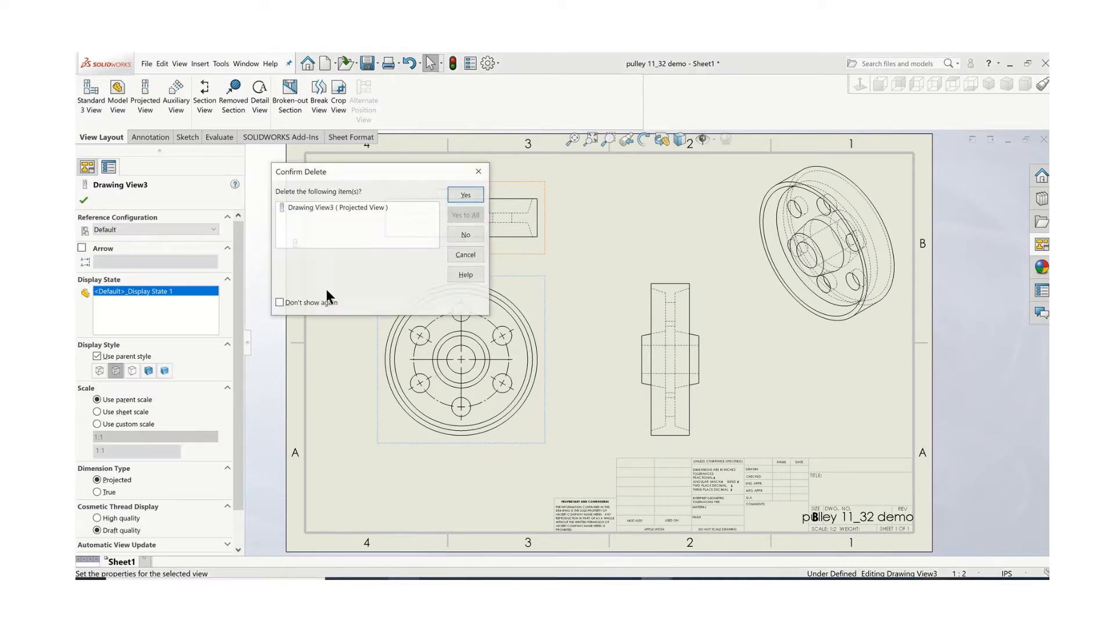
pyautogui.click(455, 194)
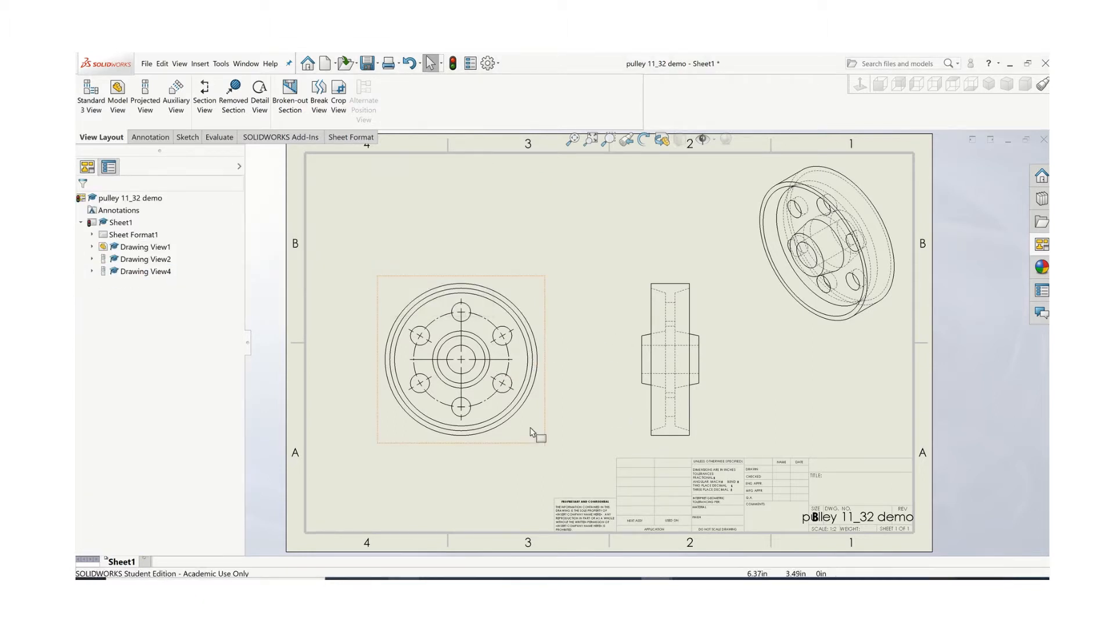
pyautogui.moveTo(542, 438); pyautogui.dragTo(565, 361)
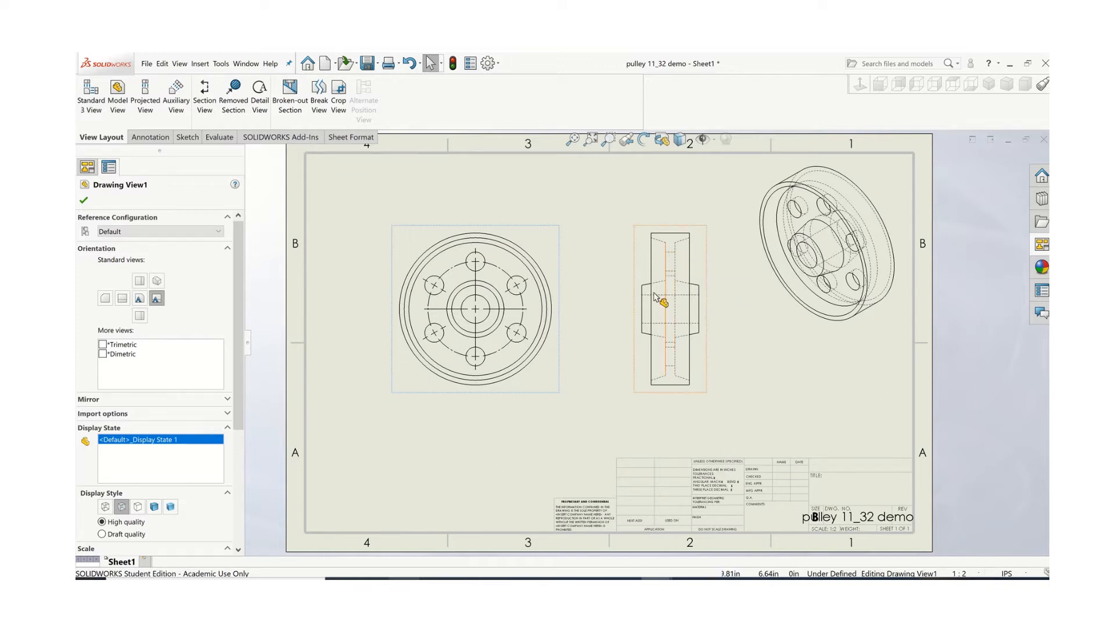
pyautogui.click(357, 384)
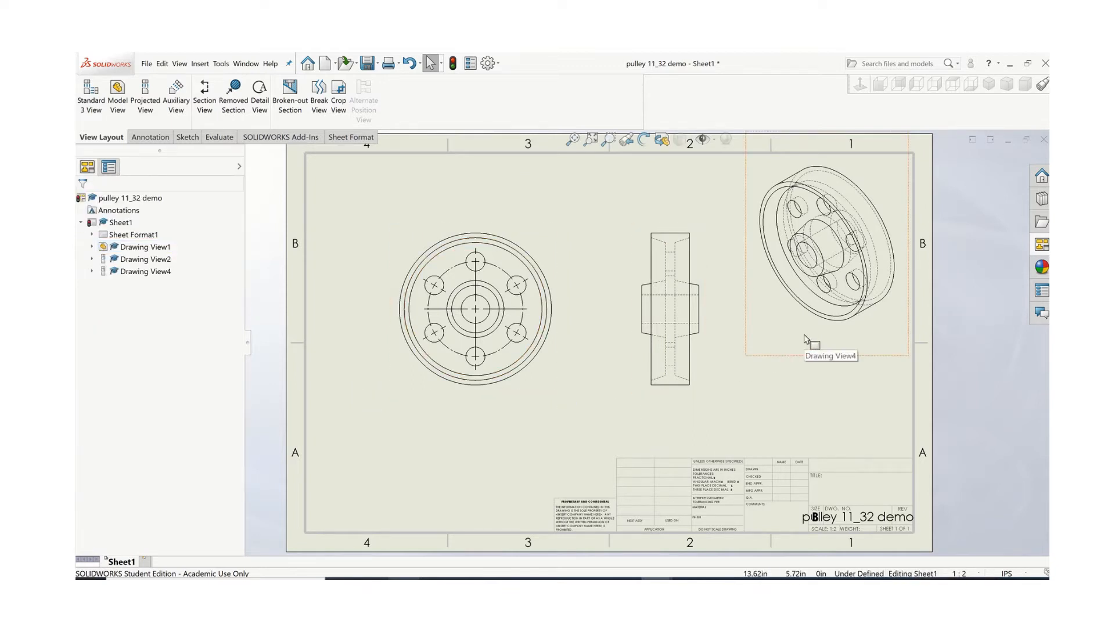
# - Set the isometric view's display style to Hidden Lines Removed
pyautogui.click(787, 347)
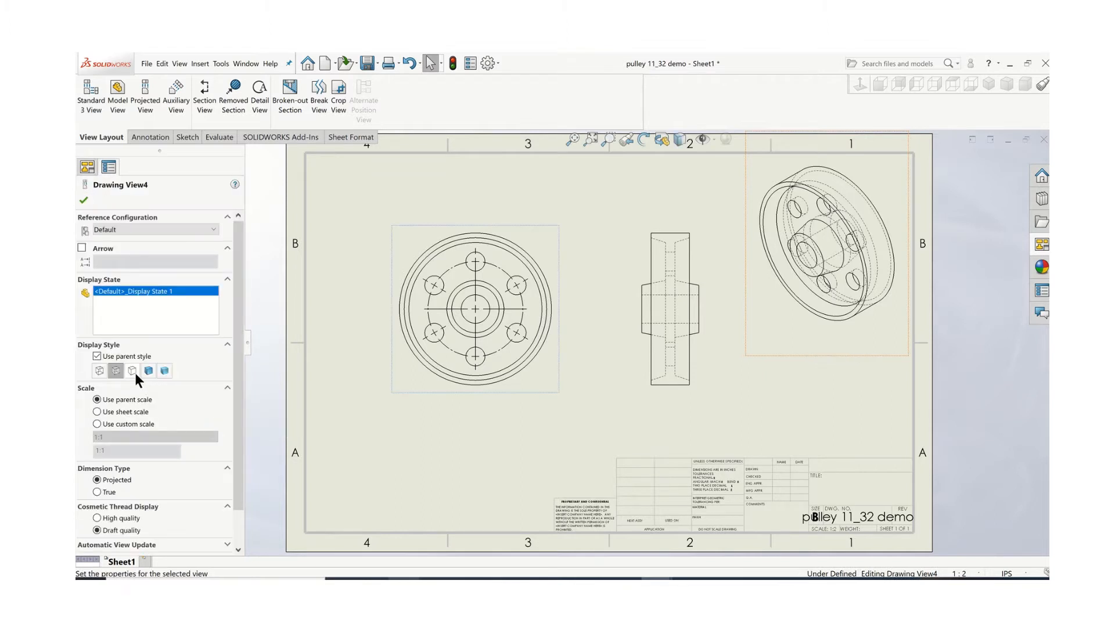
pyautogui.click(132, 371)
pyautogui.press('Return')
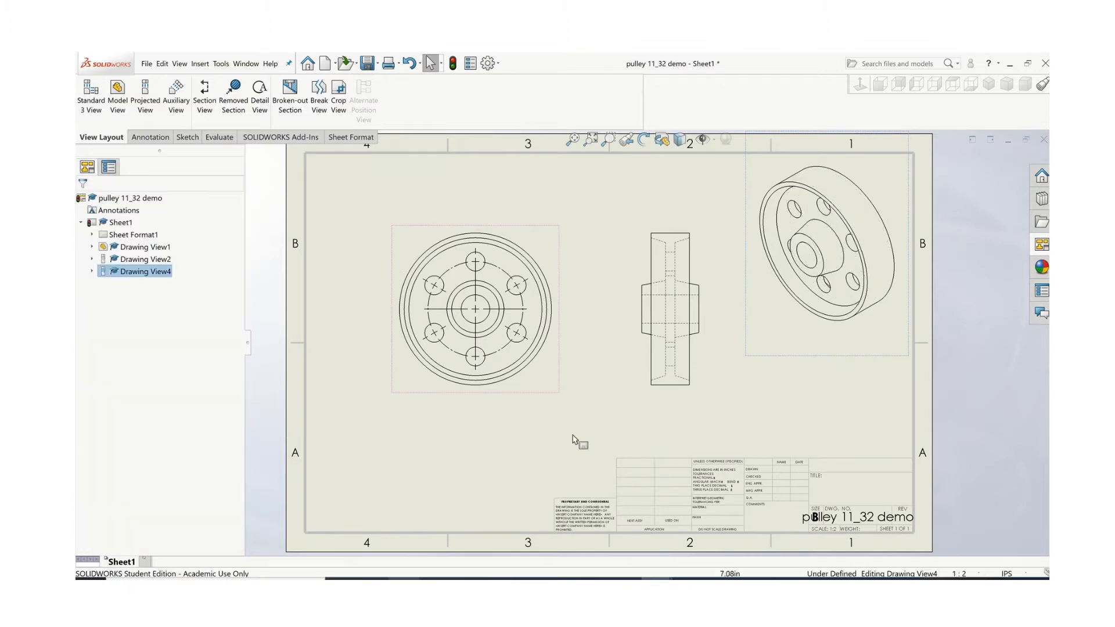
pyautogui.press('Escape')
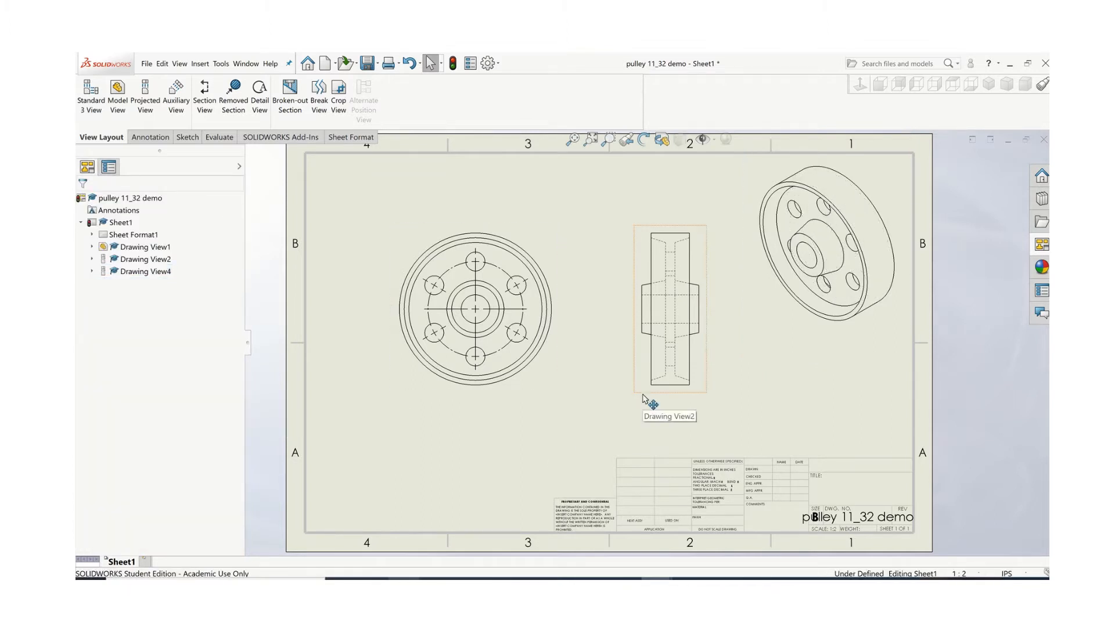
# - Delete the projected side view between the circular and isometric views
pyautogui.click(643, 397)
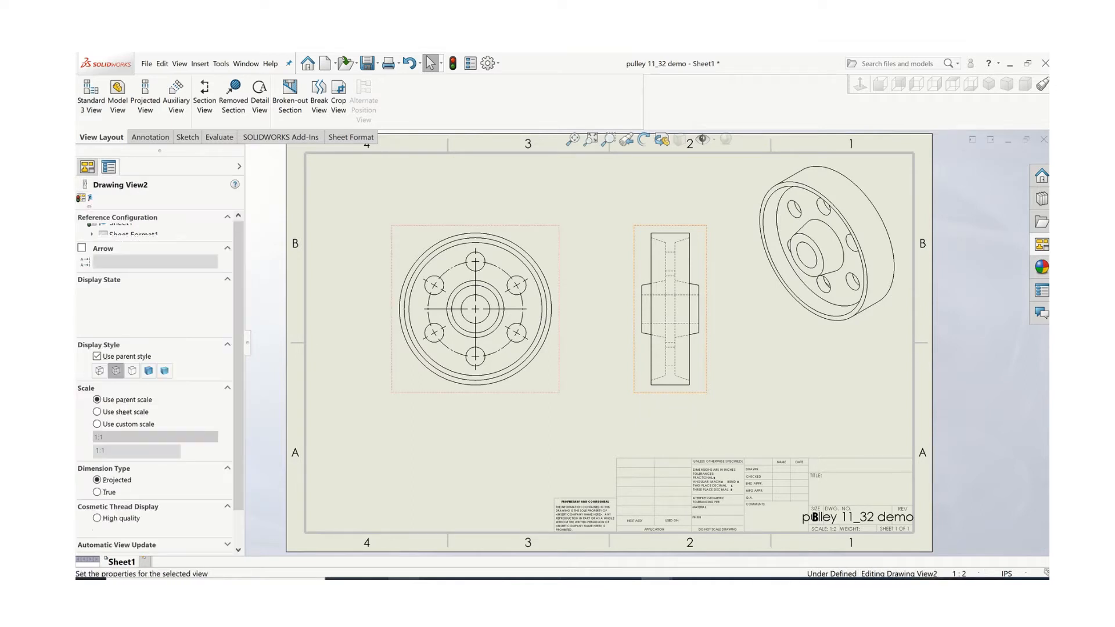
pyautogui.press('Delete')
pyautogui.click(466, 196)
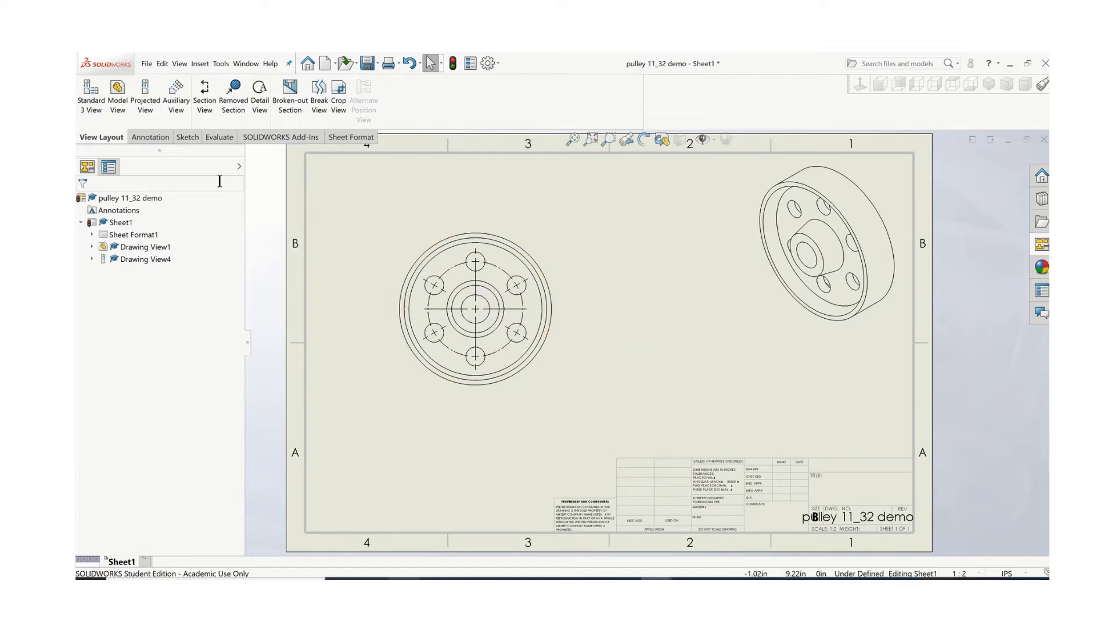
# - Create section view A-A with a vertical cutting line through the pulley's center, placed to the right of the circular view
pyautogui.click(203, 106)
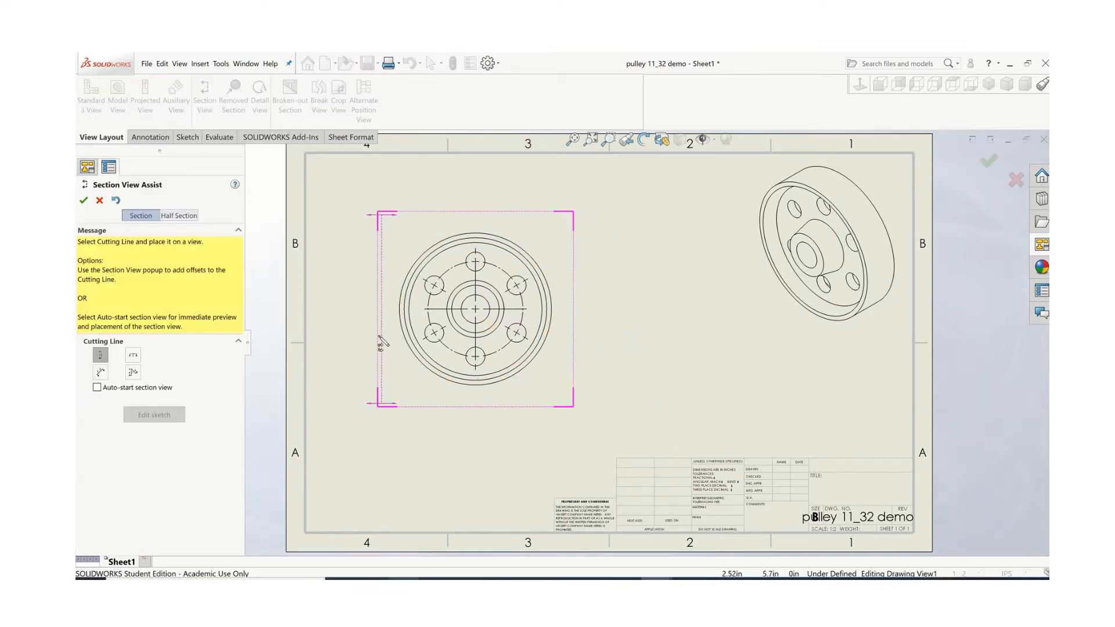
pyautogui.click(477, 313)
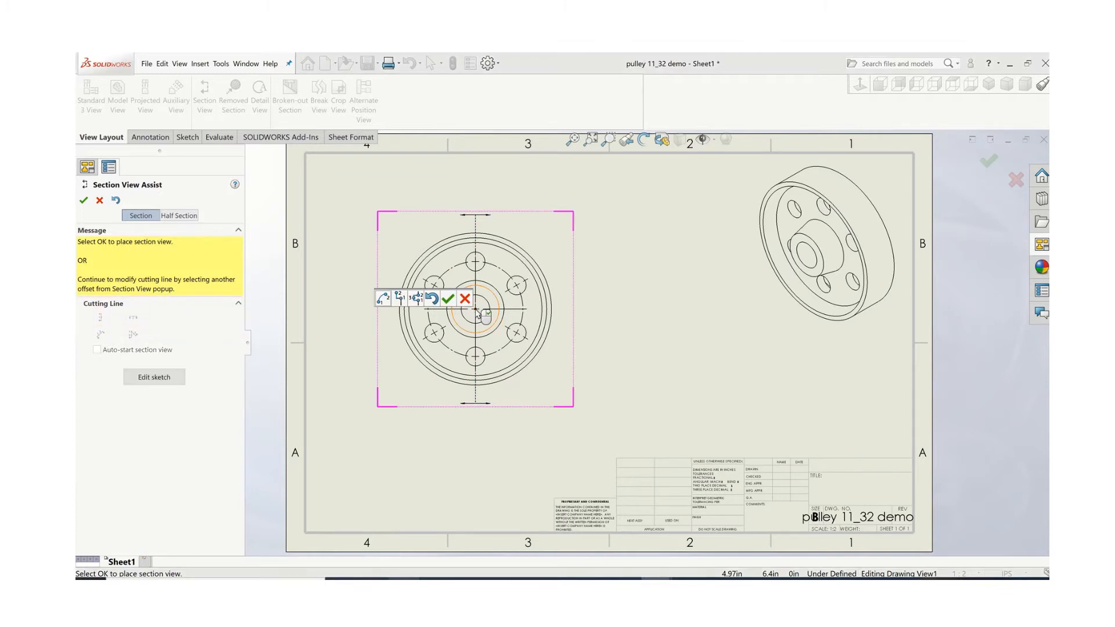
pyautogui.click(449, 300)
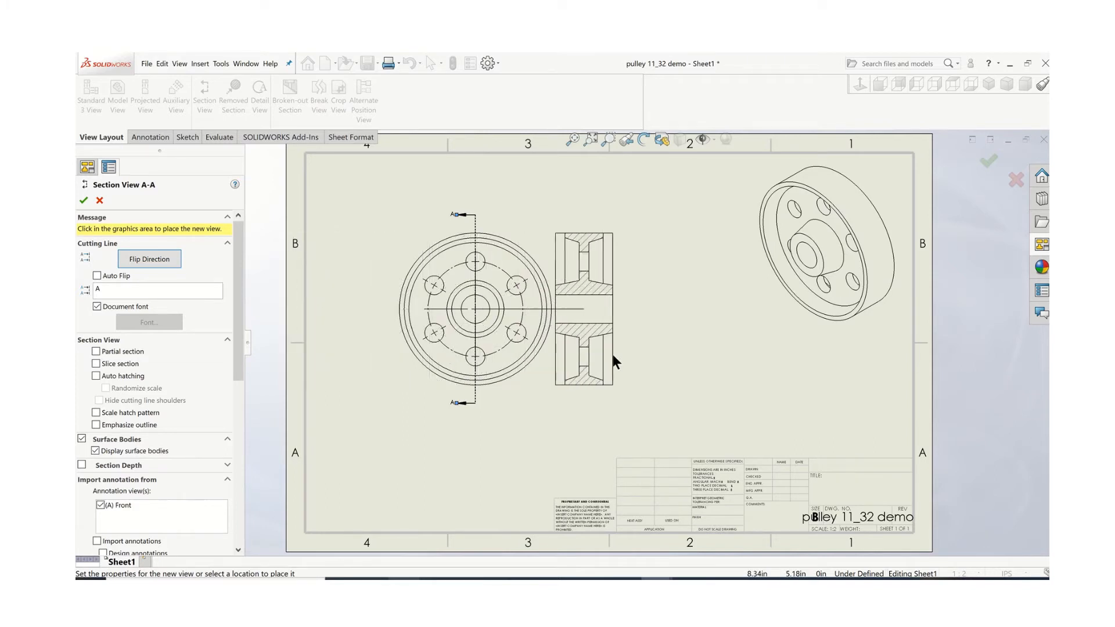
pyautogui.click(643, 353)
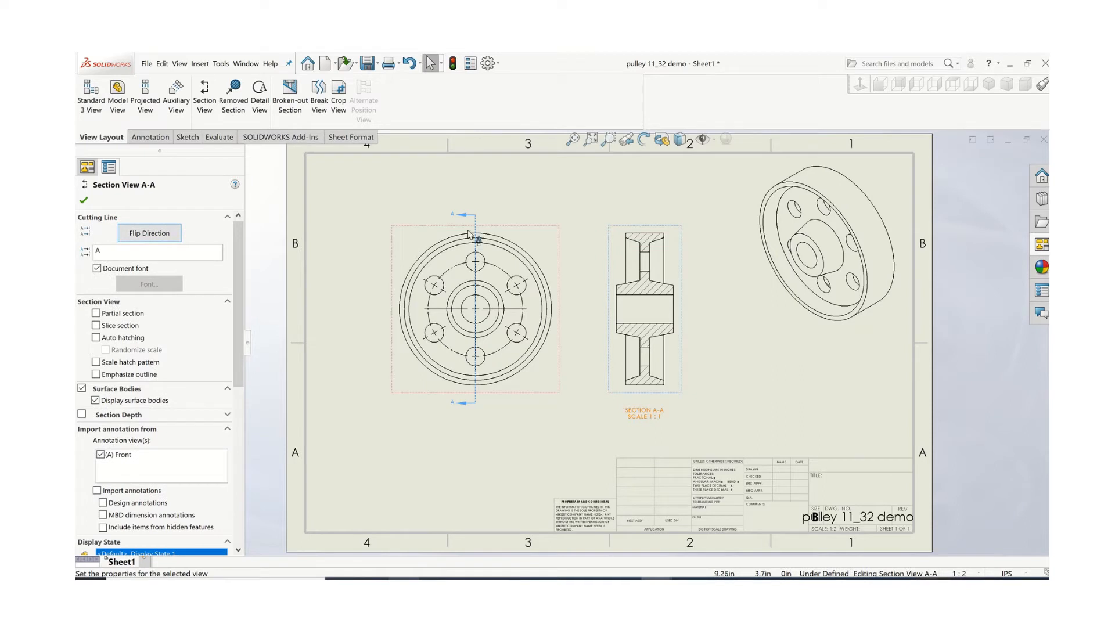
pyautogui.click(84, 201)
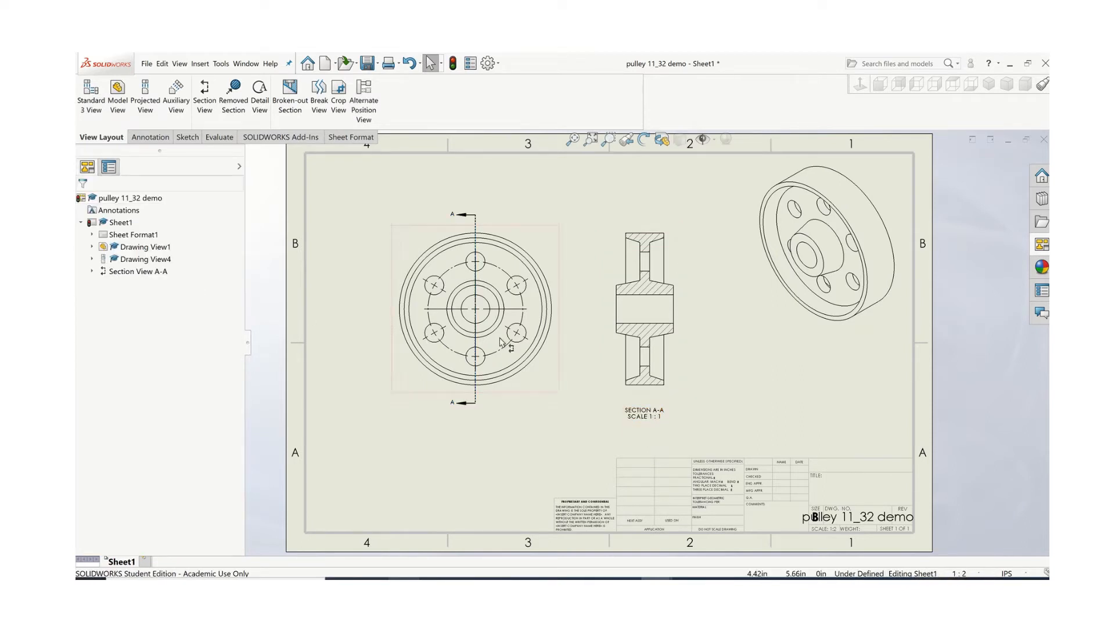
# - Add centerlines automatically to the whole section view A-A
pyautogui.scroll(-1, 668, 317)
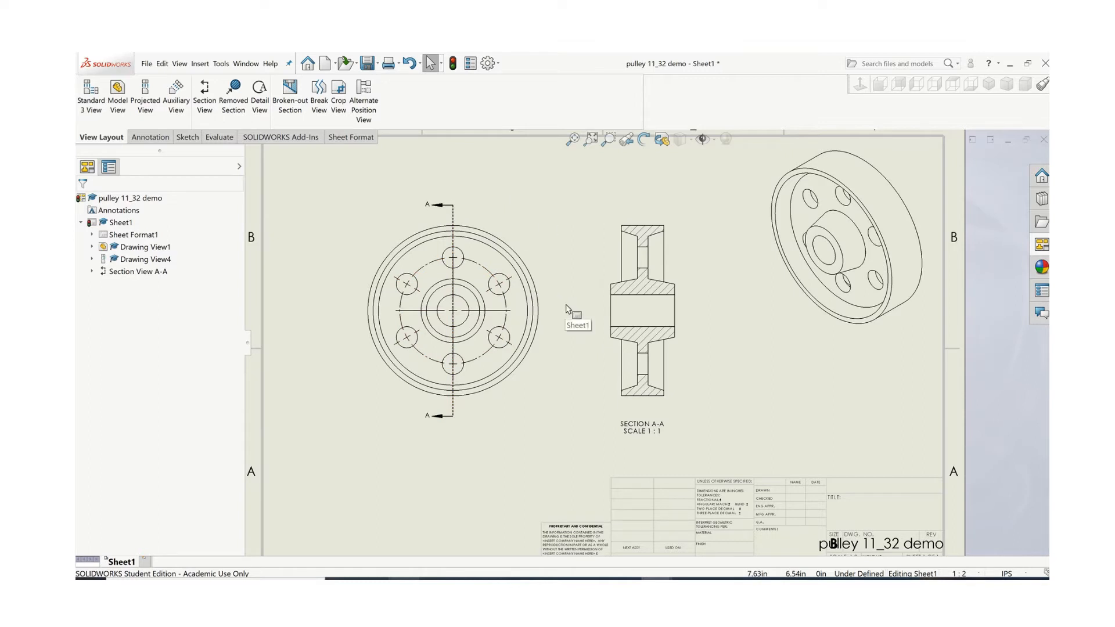
pyautogui.click(148, 138)
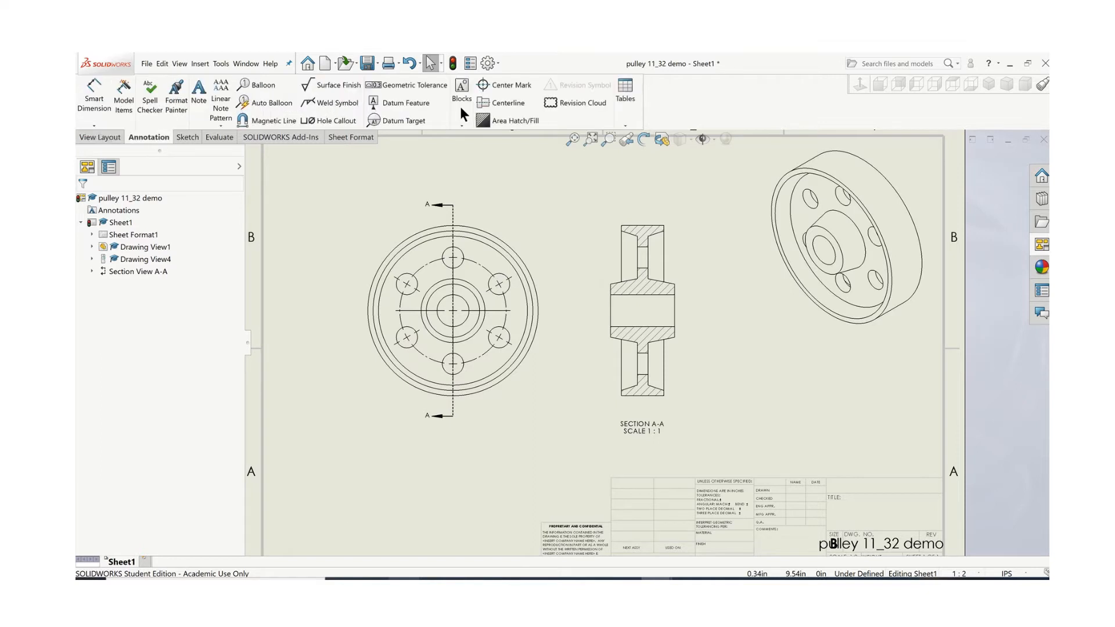
pyautogui.click(514, 102)
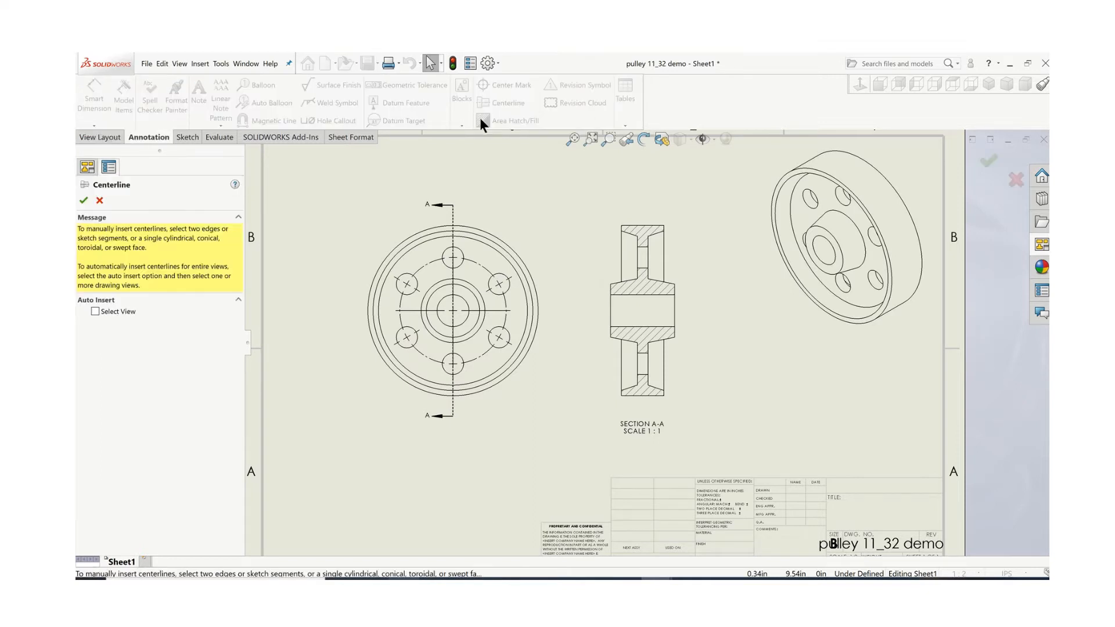
pyautogui.click(97, 312)
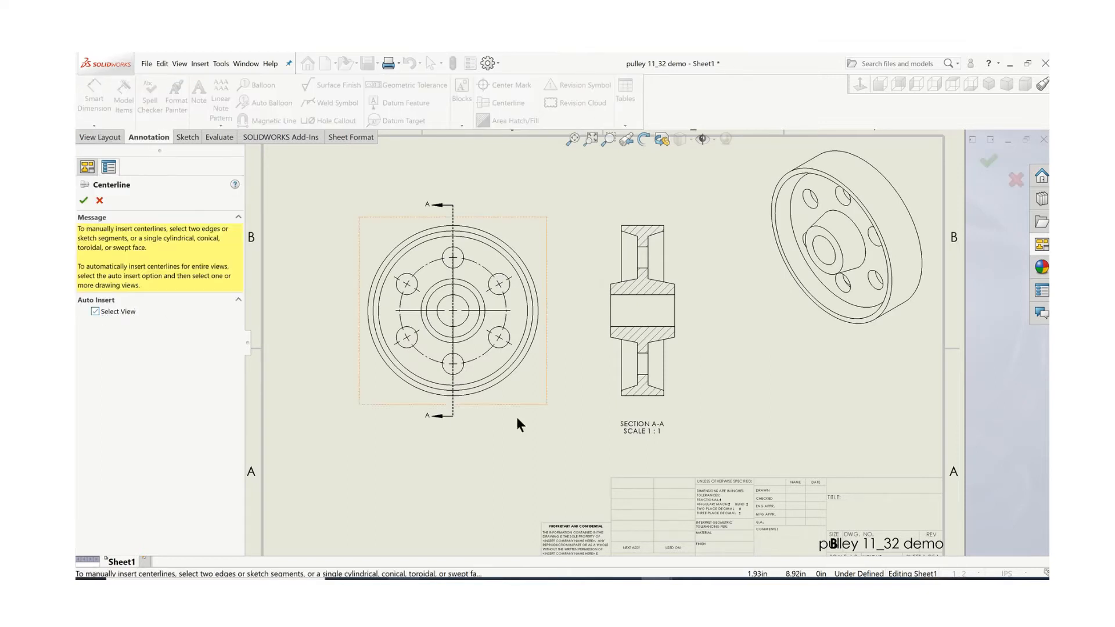
pyautogui.click(629, 409)
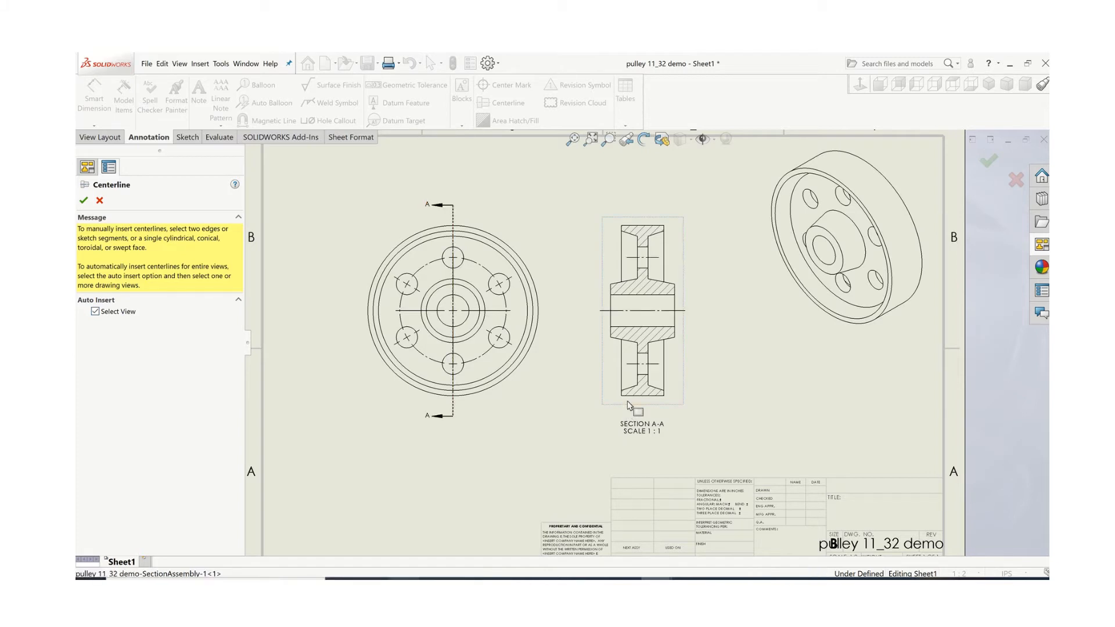
pyautogui.click(84, 200)
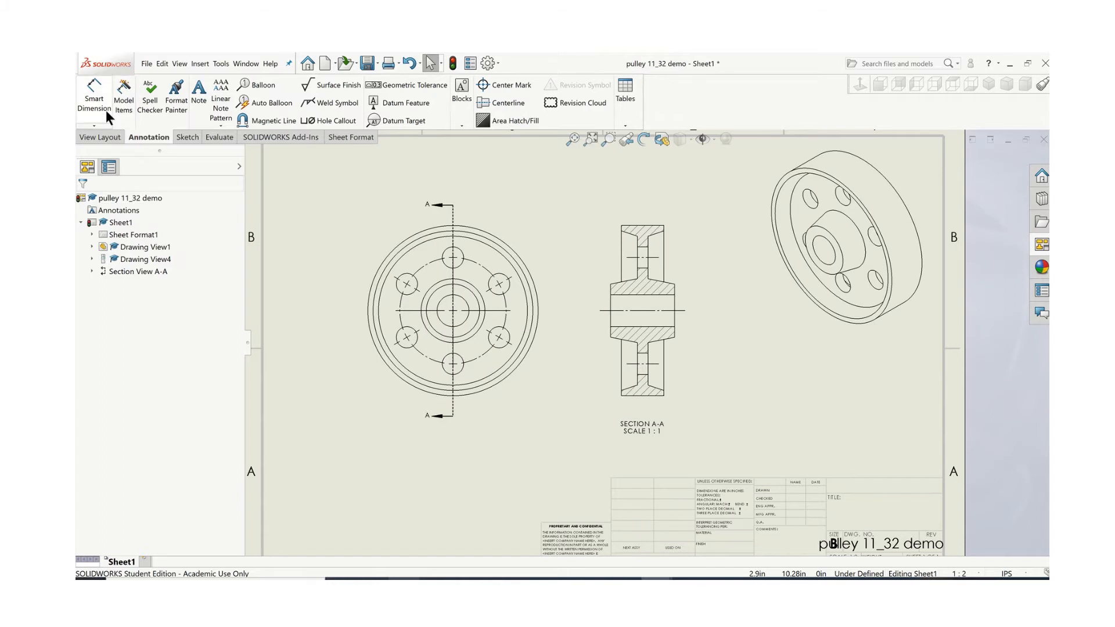
# - Dimension the web thickness in section view A-A, with the dimension placed above the view
pyautogui.click(94, 96)
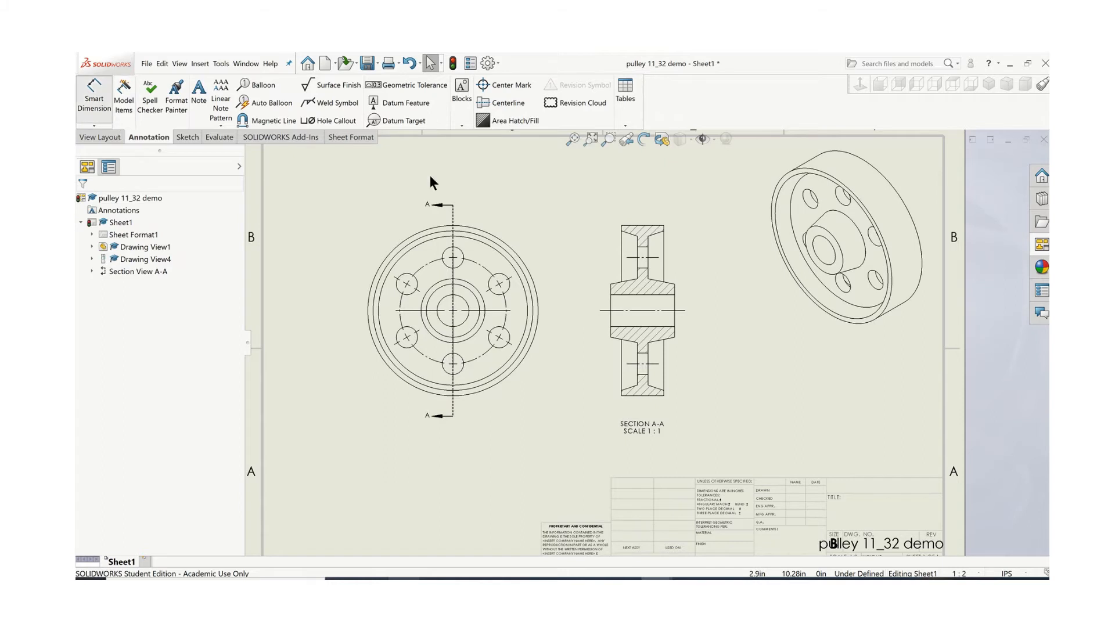
pyautogui.click(638, 237)
pyautogui.click(648, 236)
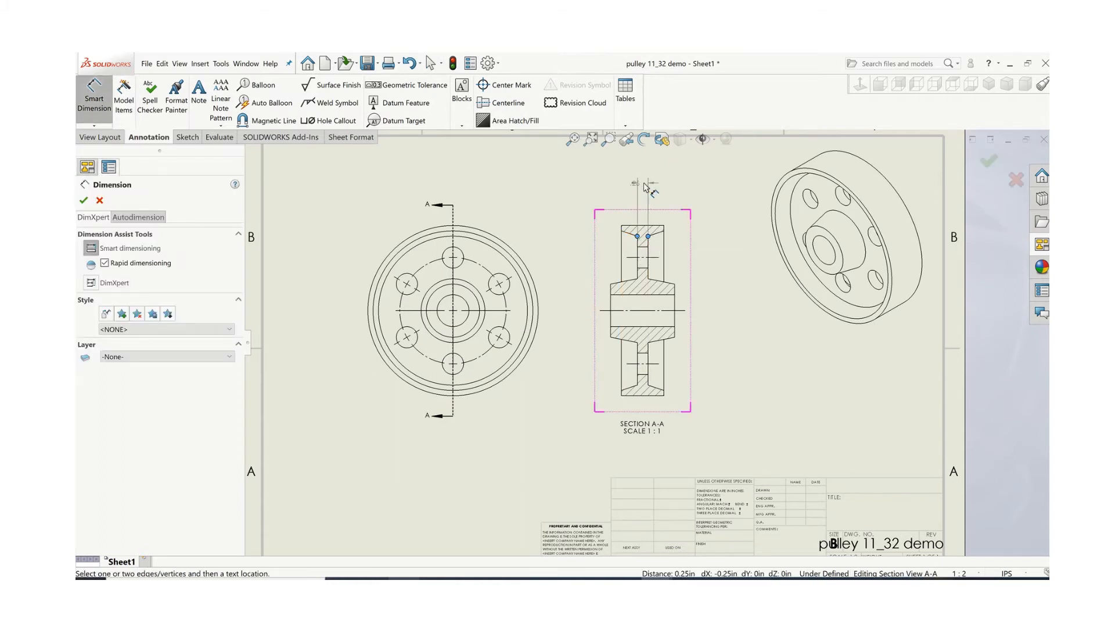
pyautogui.click(679, 184)
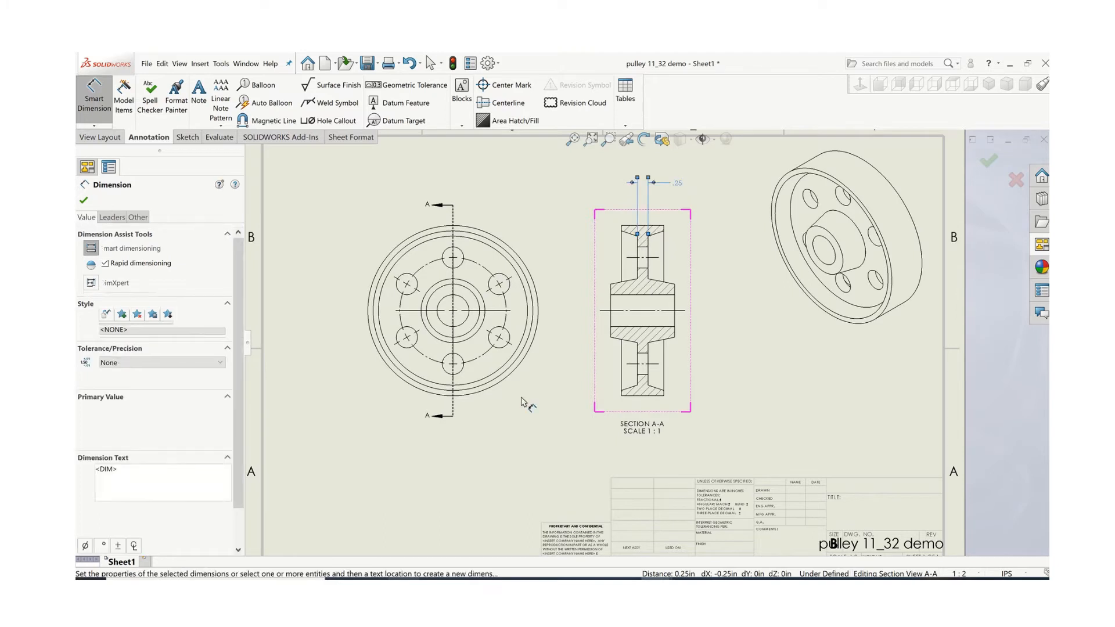
pyautogui.press('Escape')
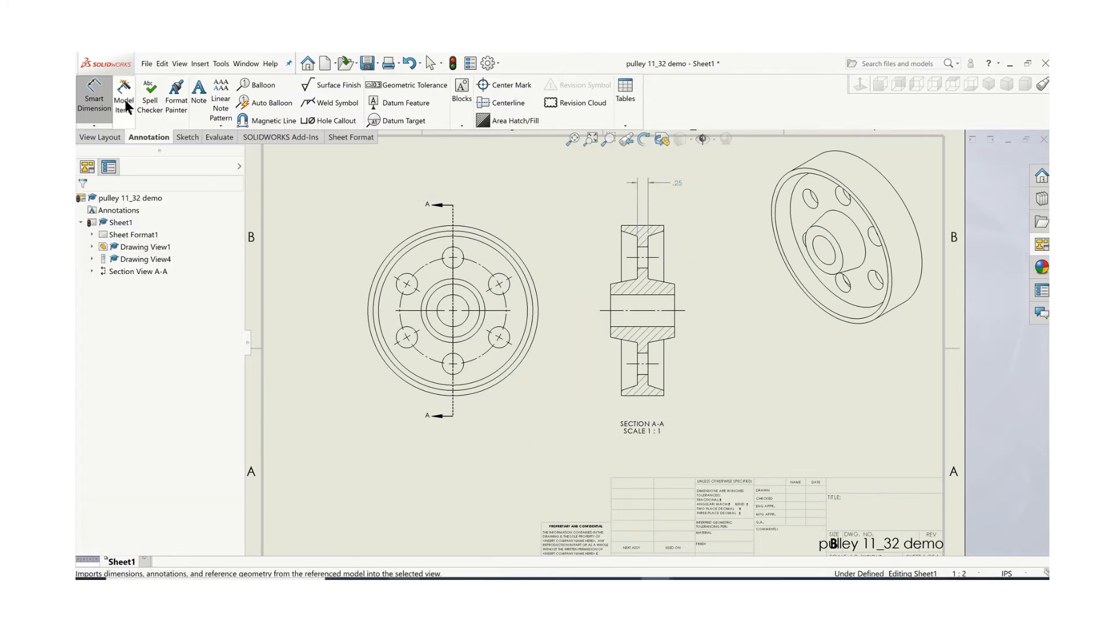
# - Dimension the diameters of the three outermost concentric circles in the circular view
pyautogui.click(471, 229)
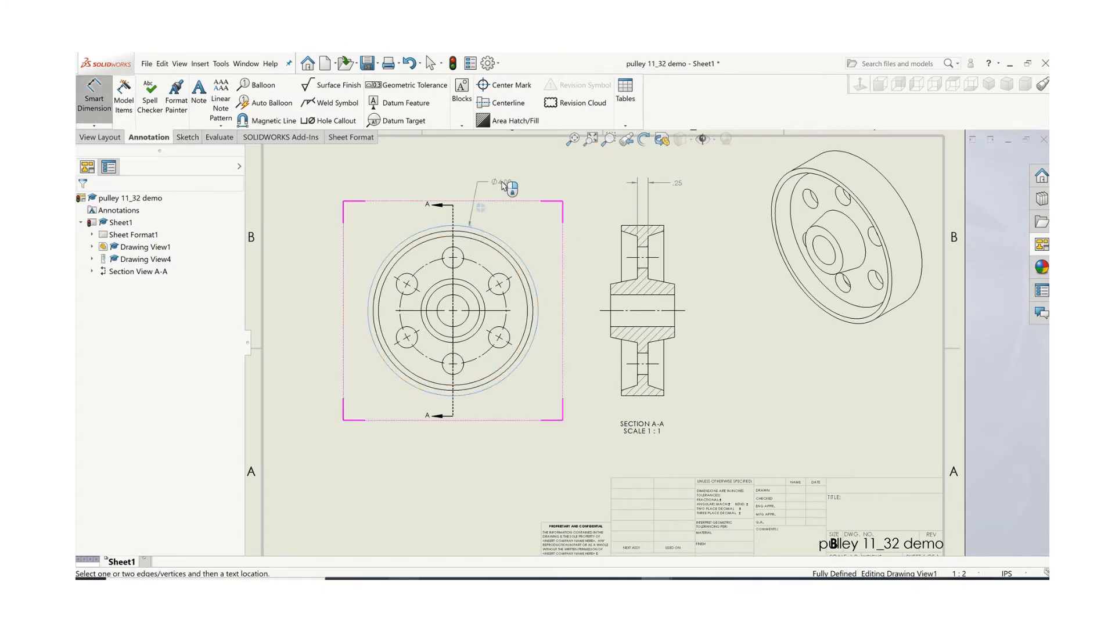
pyautogui.click(493, 183)
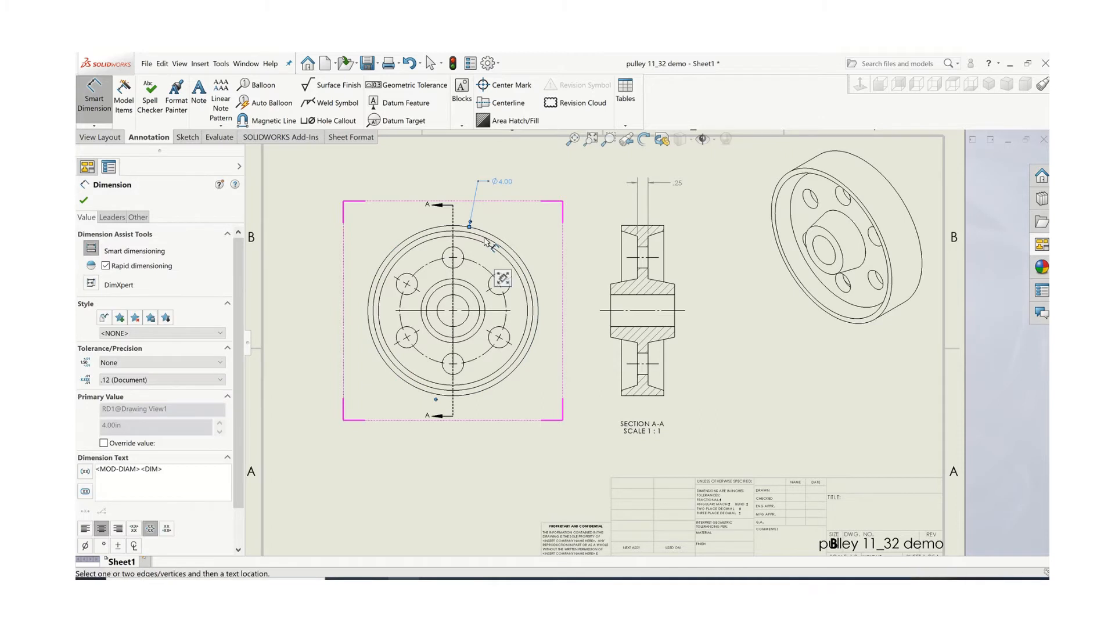
pyautogui.click(510, 251)
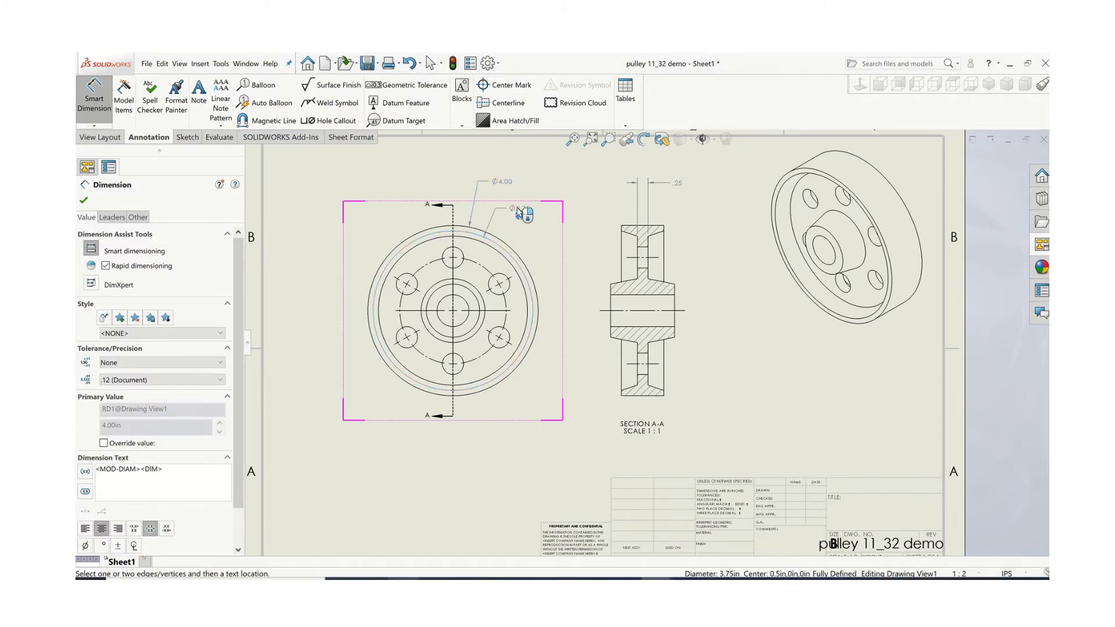
pyautogui.click(520, 212)
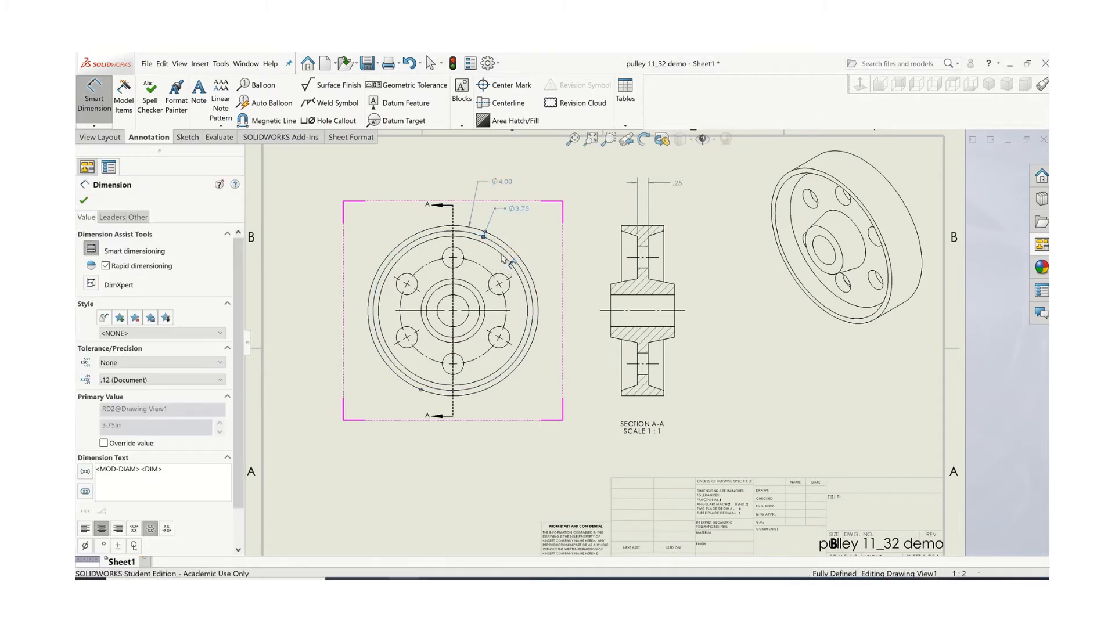
pyautogui.click(501, 254)
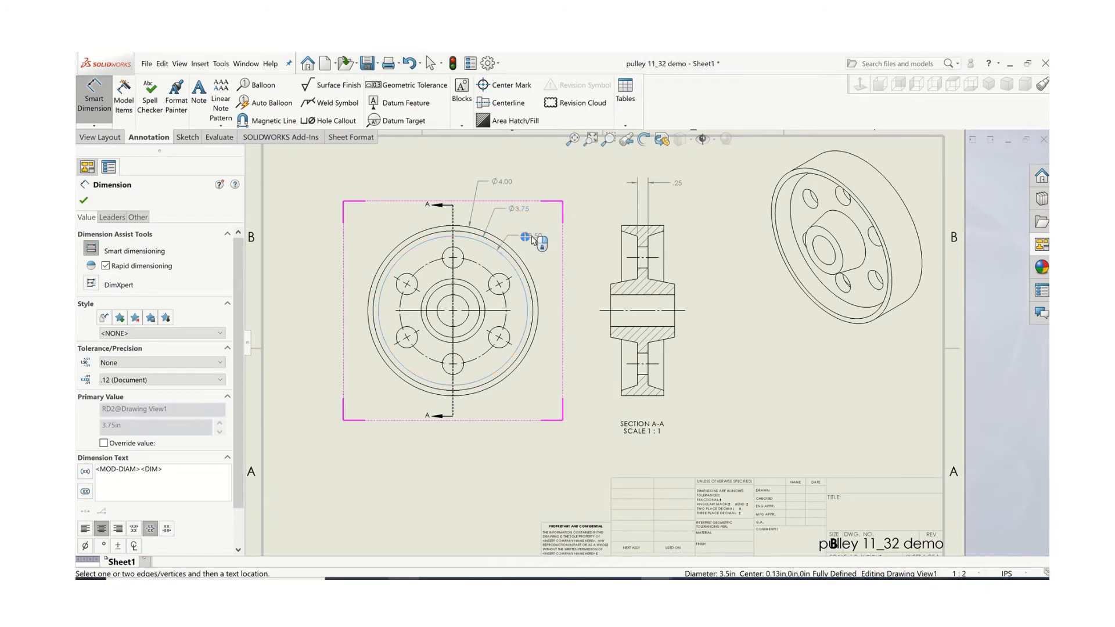
pyautogui.click(541, 235)
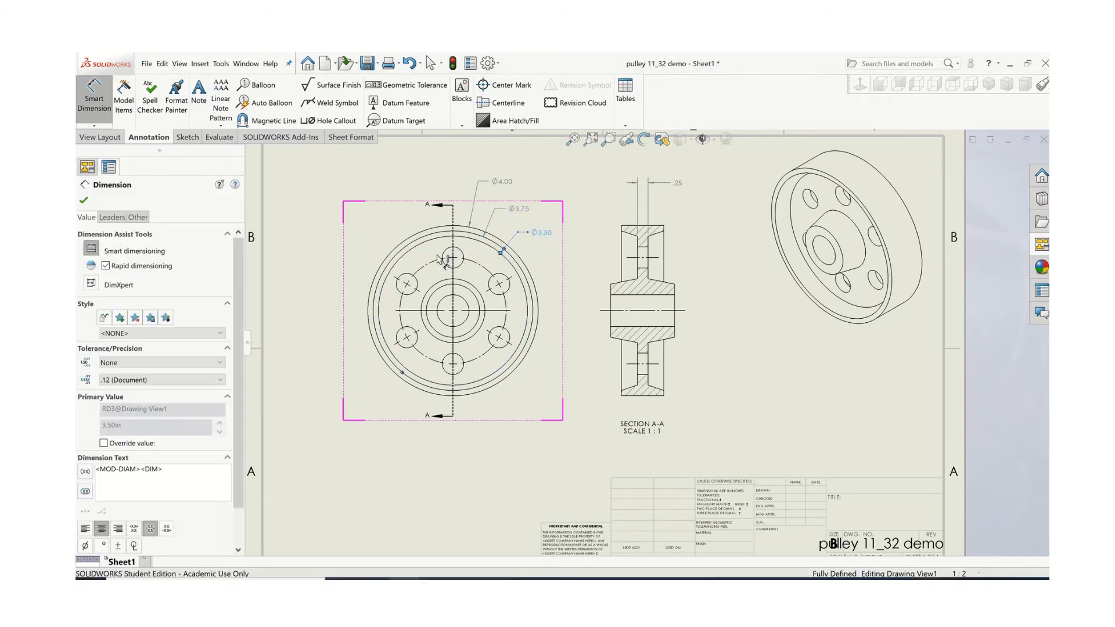
# - Dimension the diameters of the two hub circles and the center bore in the circular view
pyautogui.click(436, 288)
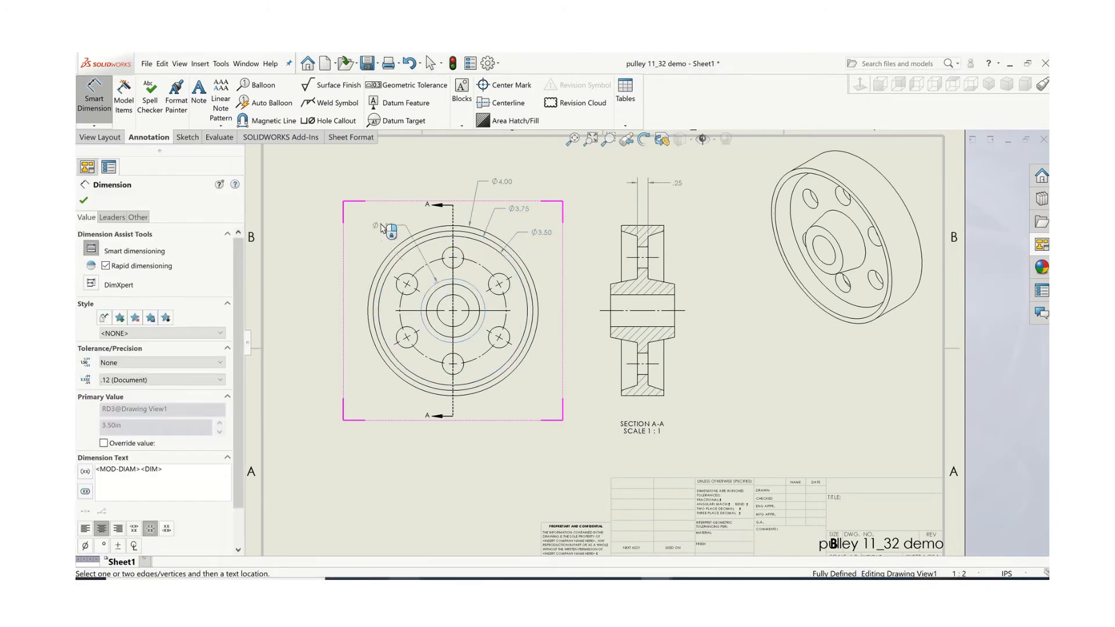
pyautogui.click(381, 222)
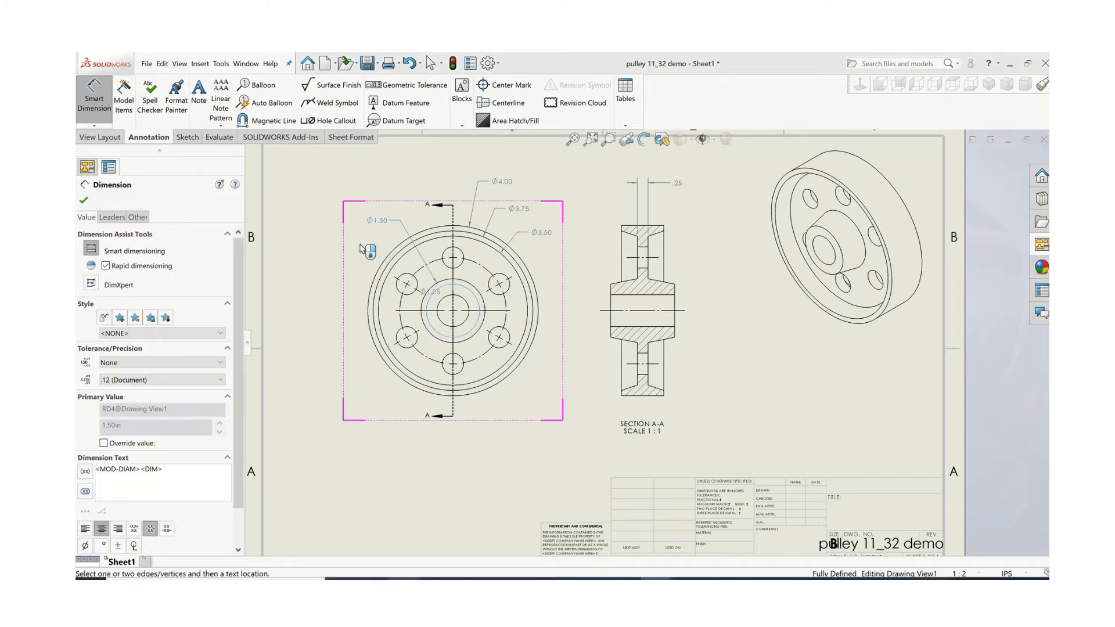
pyautogui.click(355, 249)
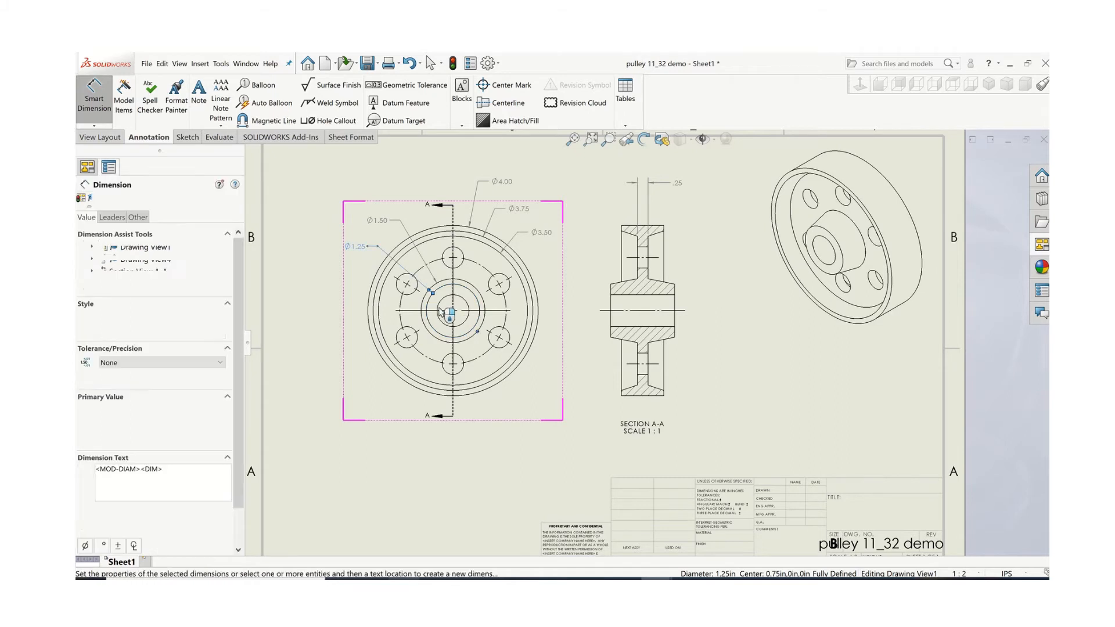
pyautogui.click(430, 309)
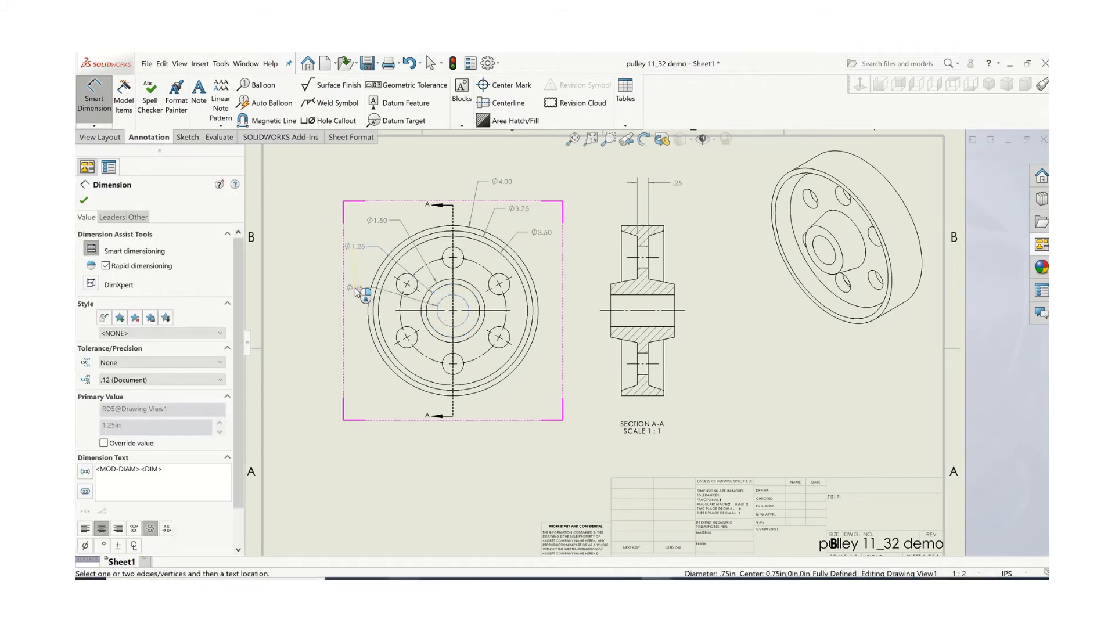
pyautogui.click(350, 289)
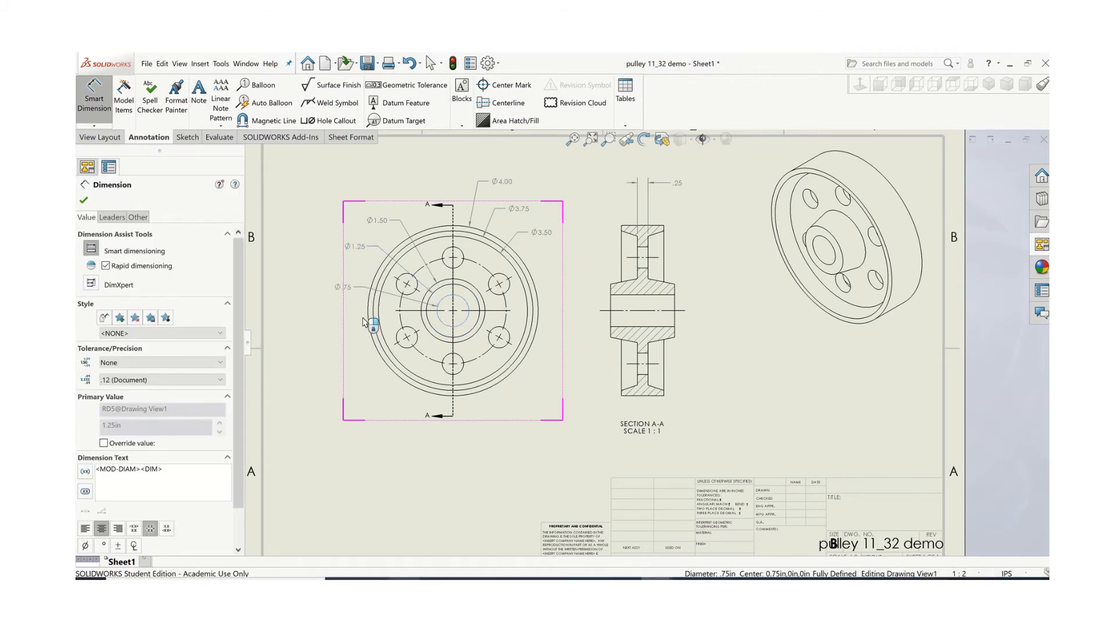
# - Dimension the bolt circle of the six holes, with the text below and to the right of the circular view
pyautogui.click(482, 360)
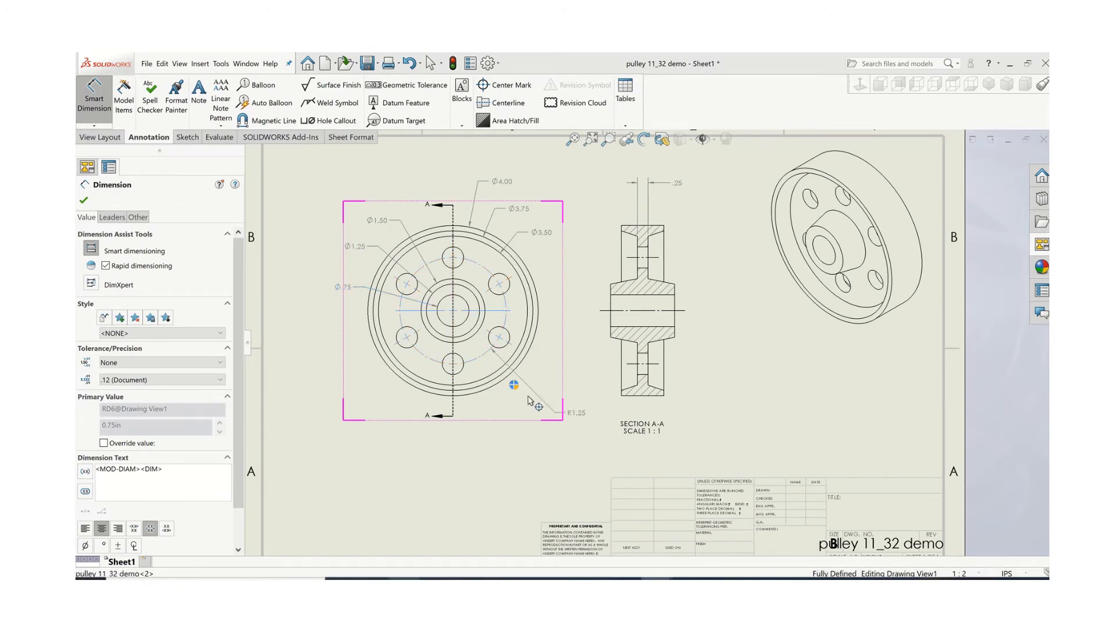
pyautogui.click(526, 409)
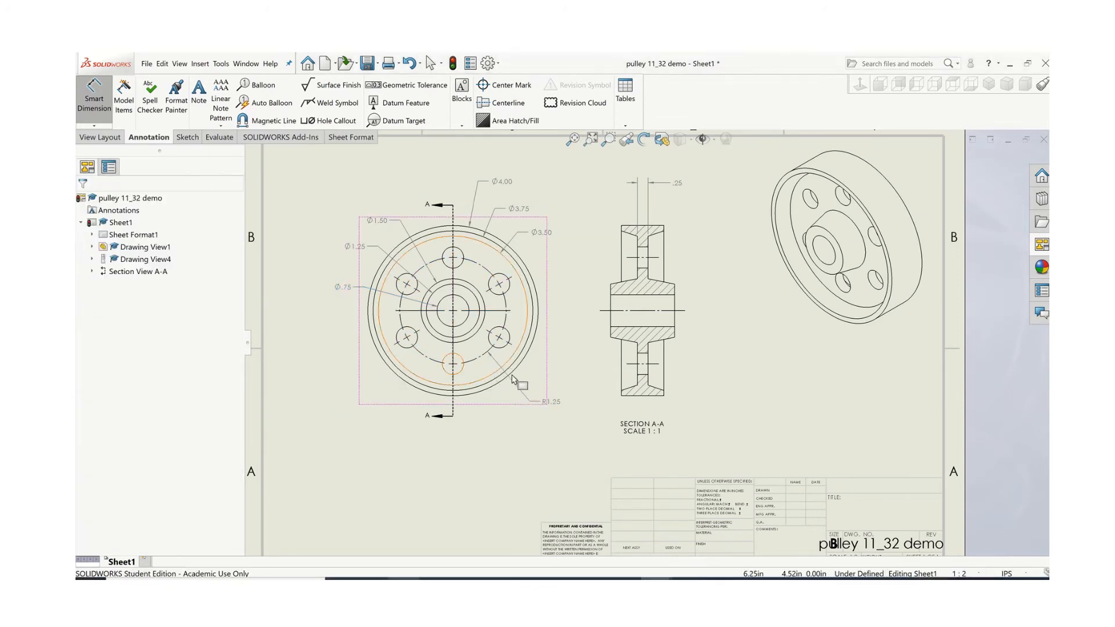
pyautogui.press('Escape')
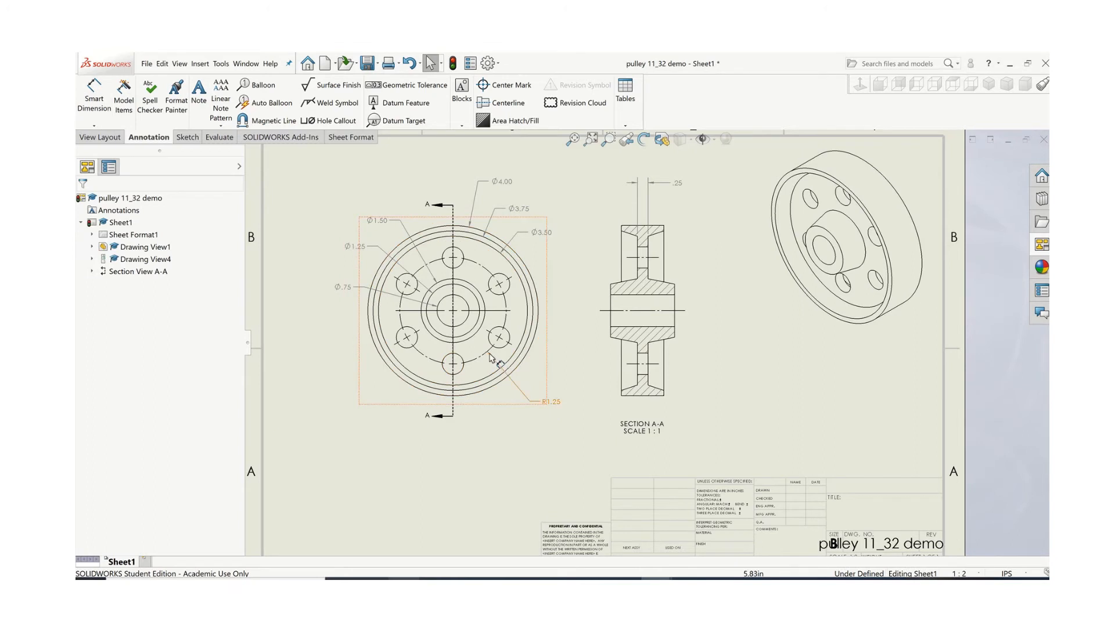
# - Replace the bolt circle's radius dimension text with a diameter symbol followed by 2.5
pyautogui.click(552, 402)
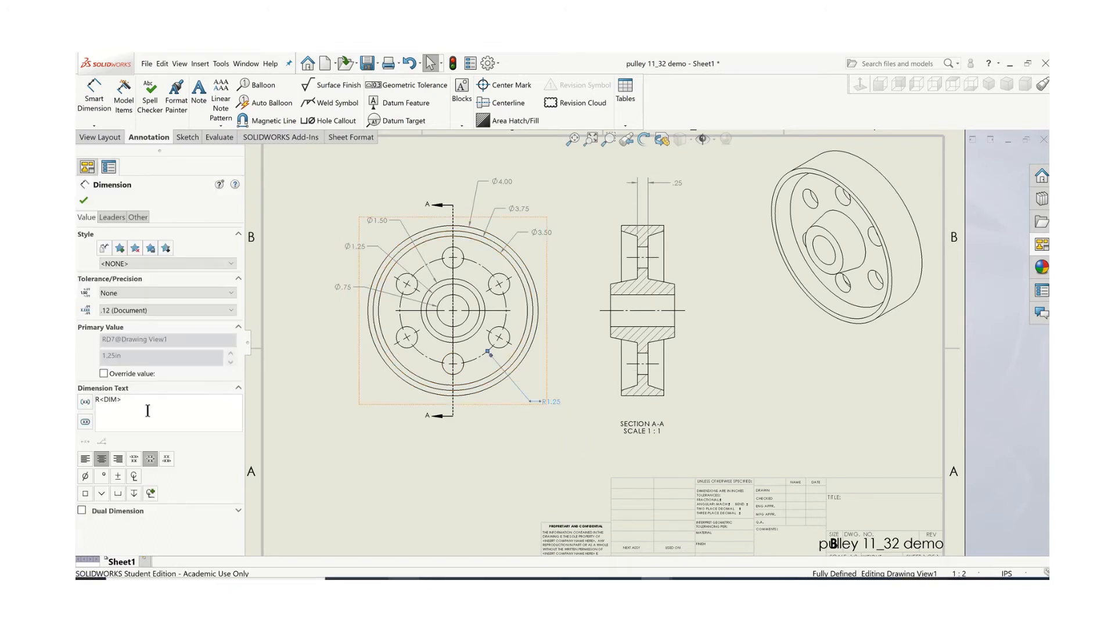
pyautogui.press('Delete')
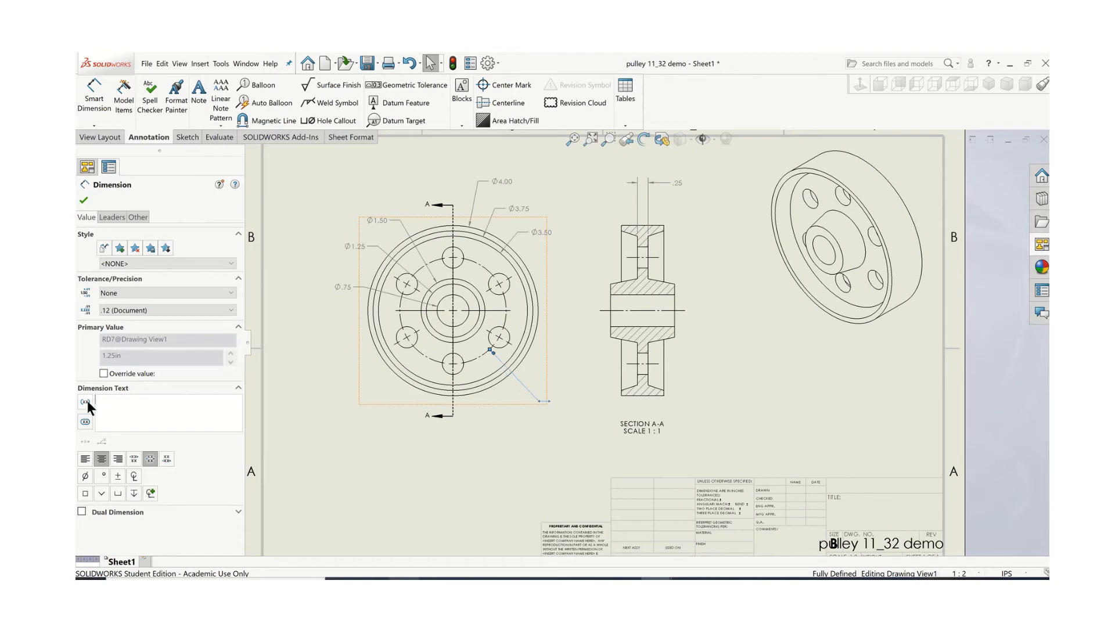
pyautogui.click(85, 477)
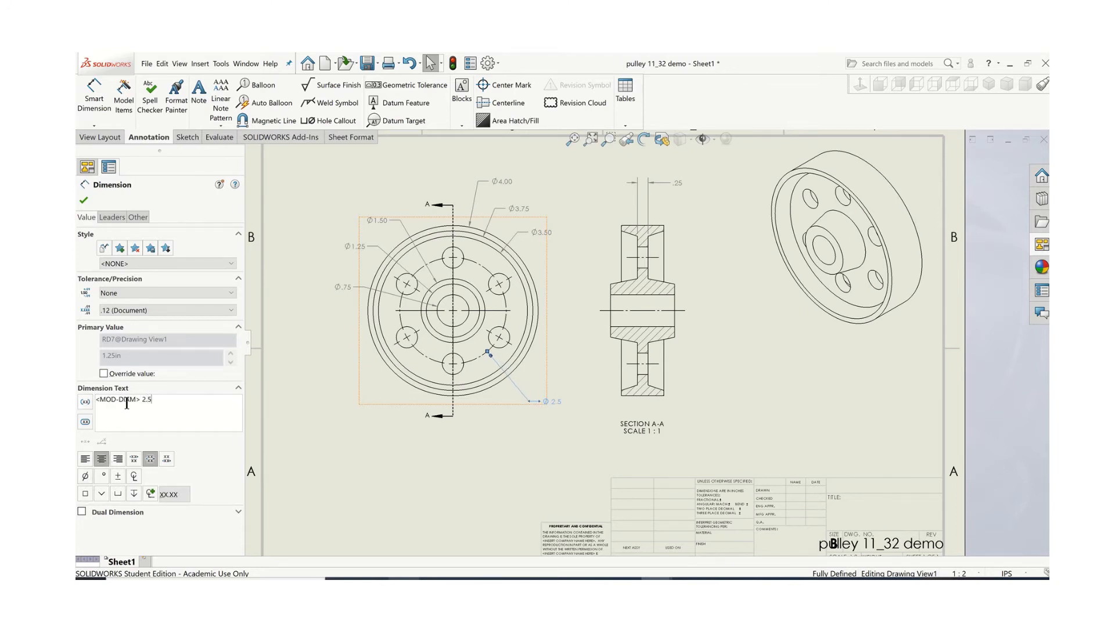
pyautogui.click(85, 201)
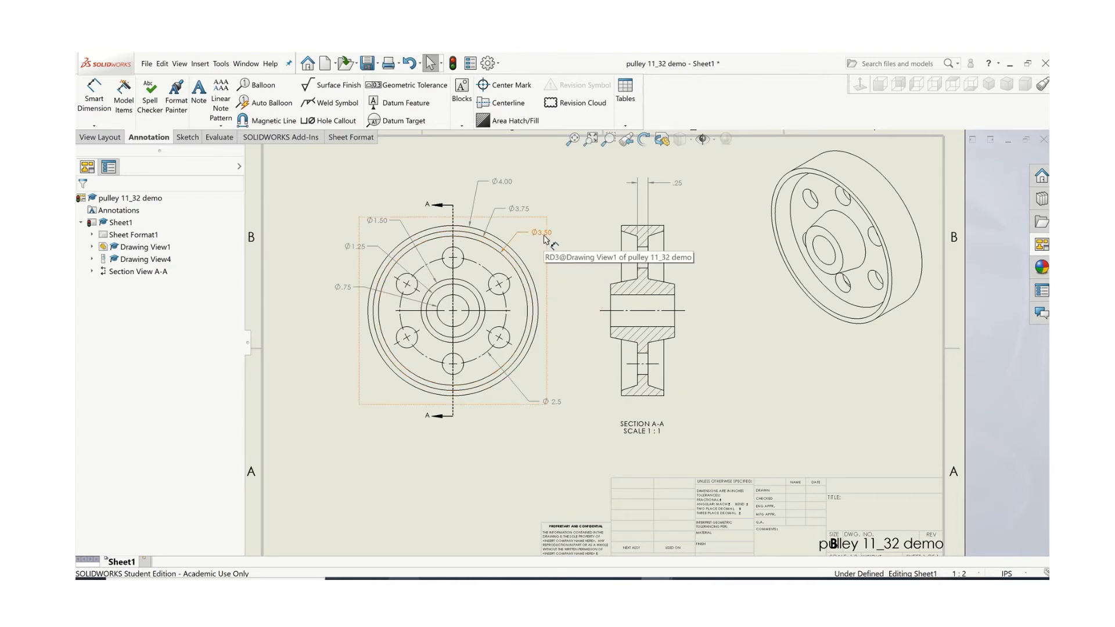
# - Delete the 3.50, 3.75, 1.50 and 1.25 diameter dimensions from the circular view
pyautogui.click(514, 238)
pyautogui.press('Delete')
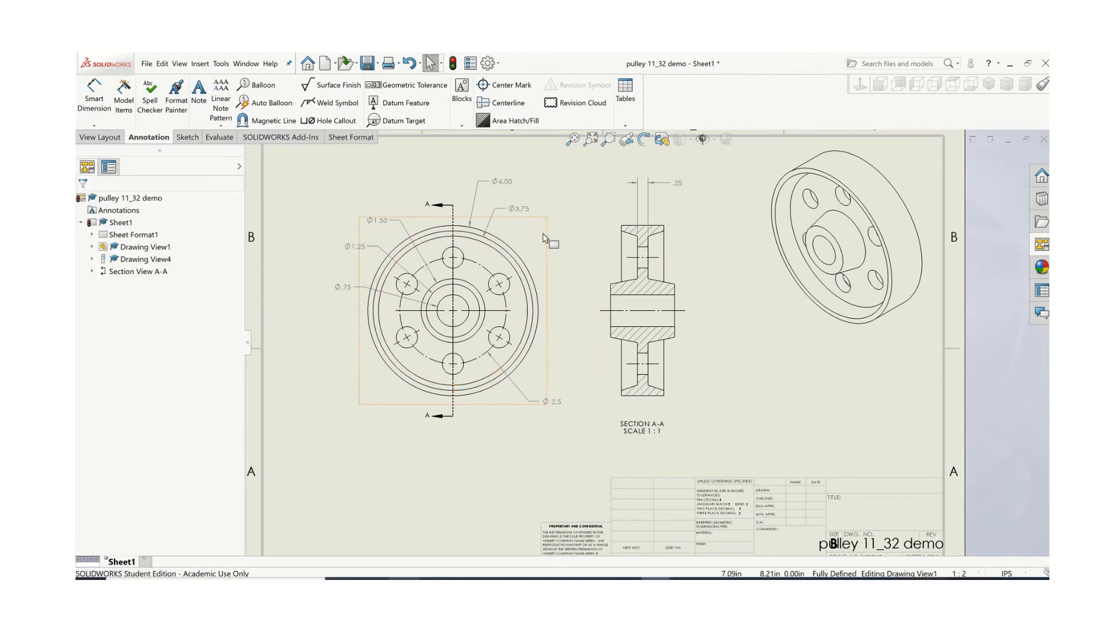
pyautogui.click(527, 212)
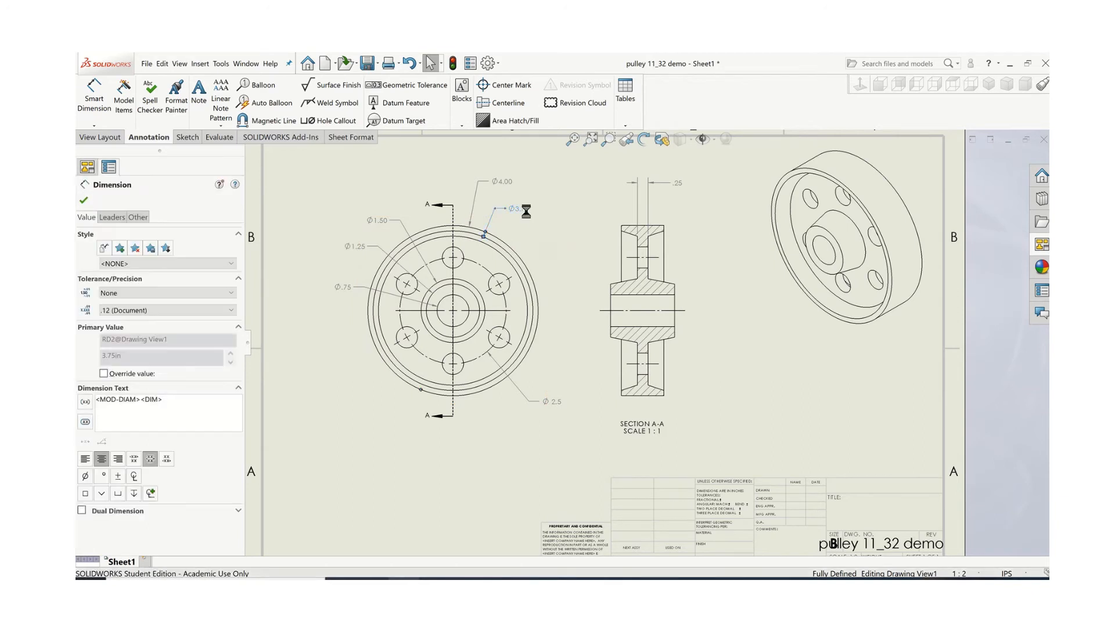
pyautogui.press('Delete')
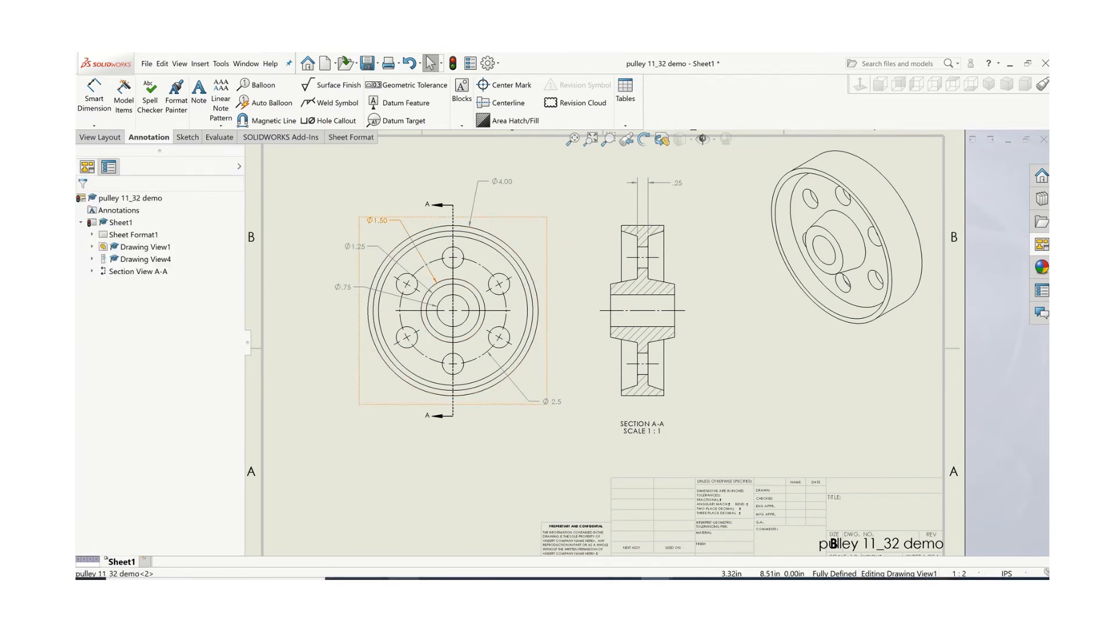
pyautogui.click(382, 223)
pyautogui.press('Delete')
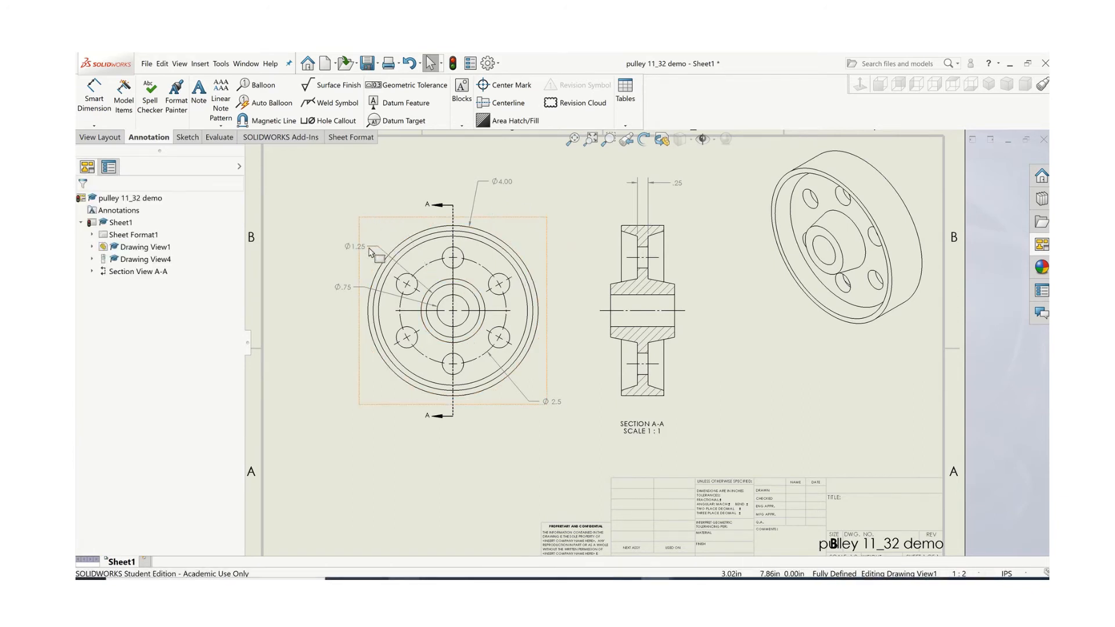
pyautogui.click(371, 246)
pyautogui.press('Delete')
# - Dimension the hub's outer diameter at its right end face in section view A-A, placed right of the hub
pyautogui.click(100, 99)
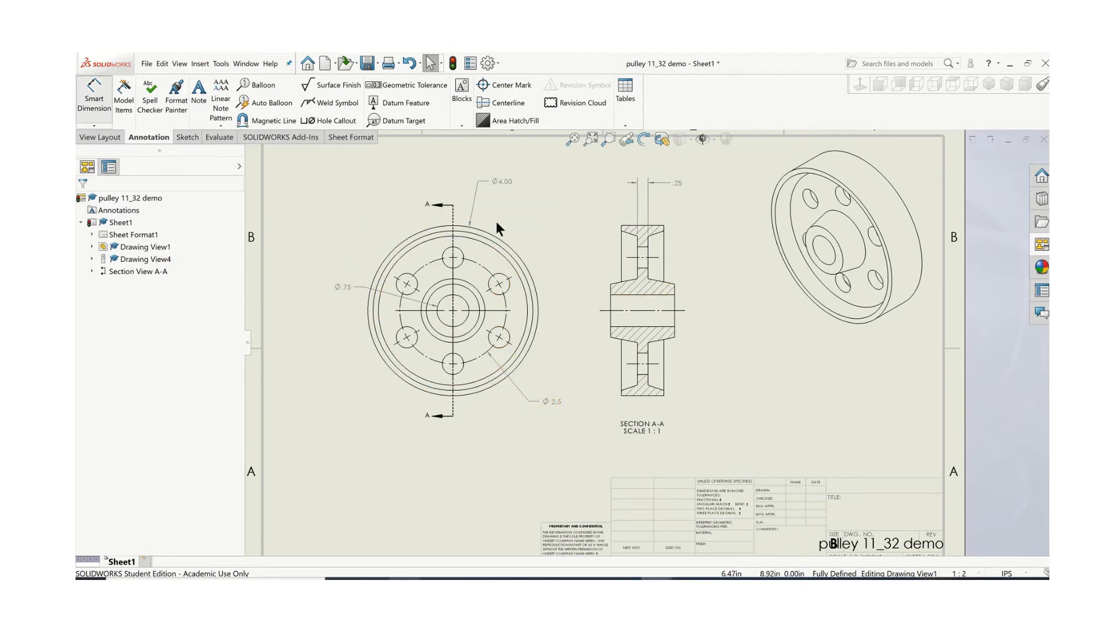
pyautogui.click(675, 285)
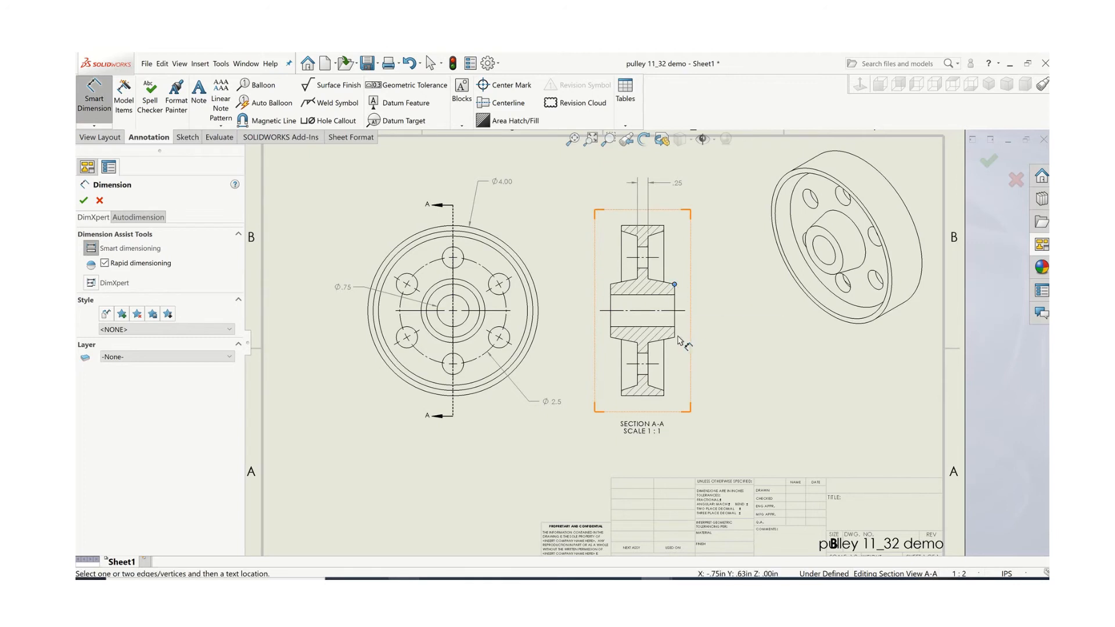
pyautogui.click(675, 338)
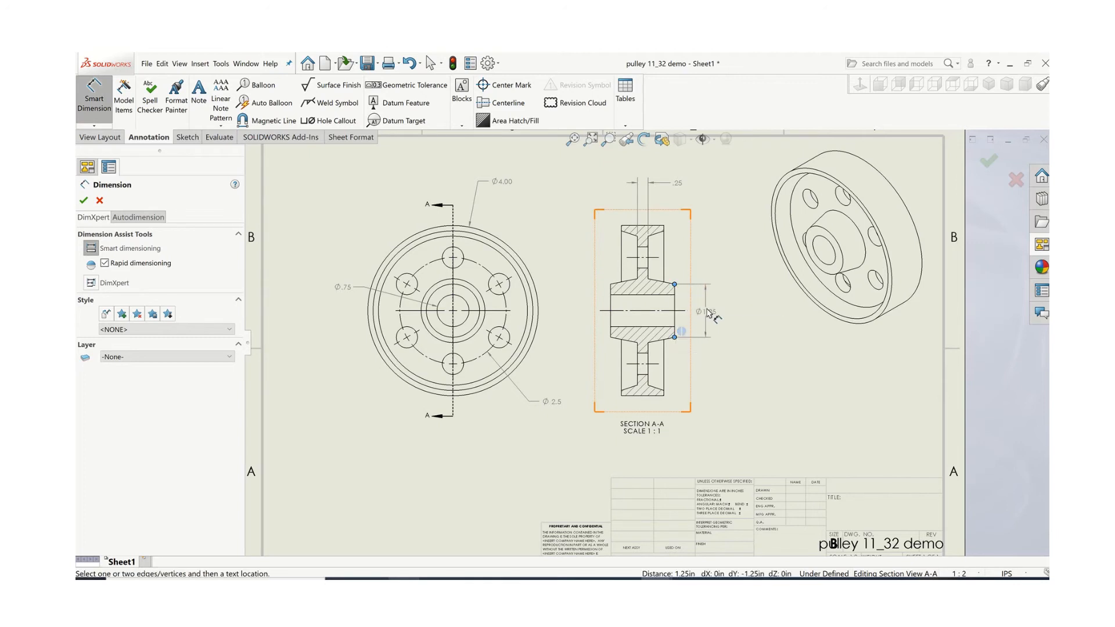
pyautogui.click(709, 310)
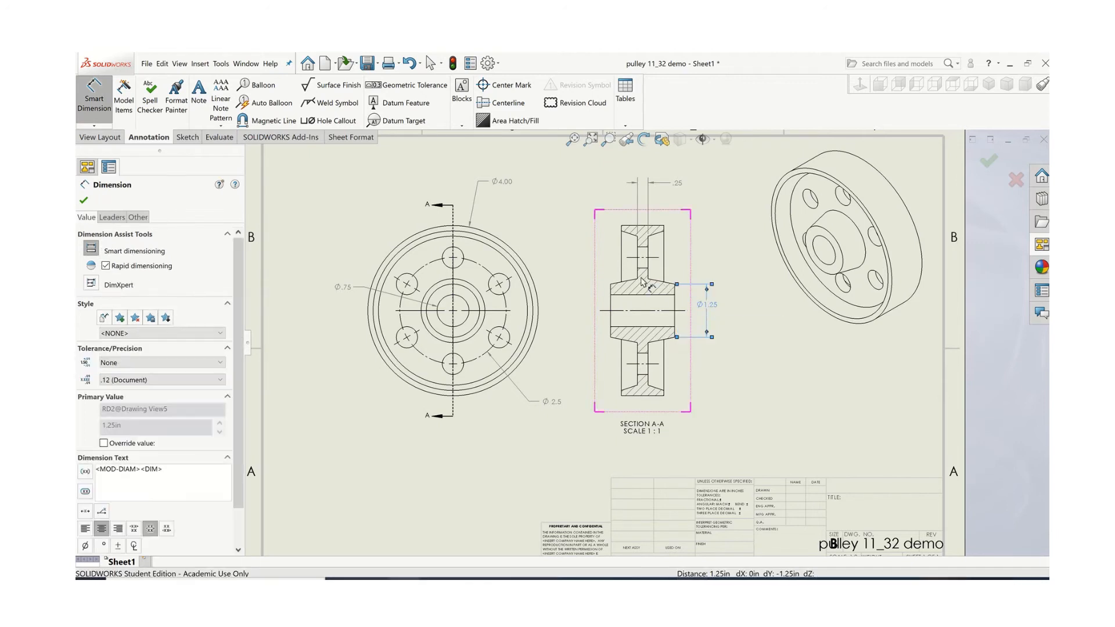
# - Dimension the hub's diameter where it meets the web in section view A-A, placed left of the hub
pyautogui.click(638, 279)
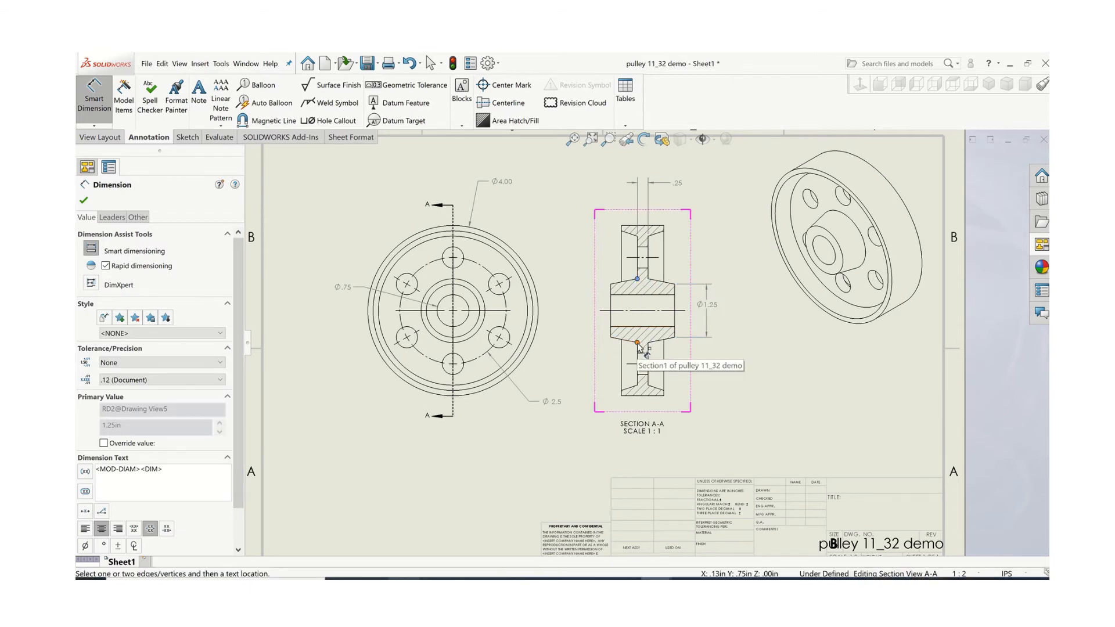
pyautogui.click(638, 343)
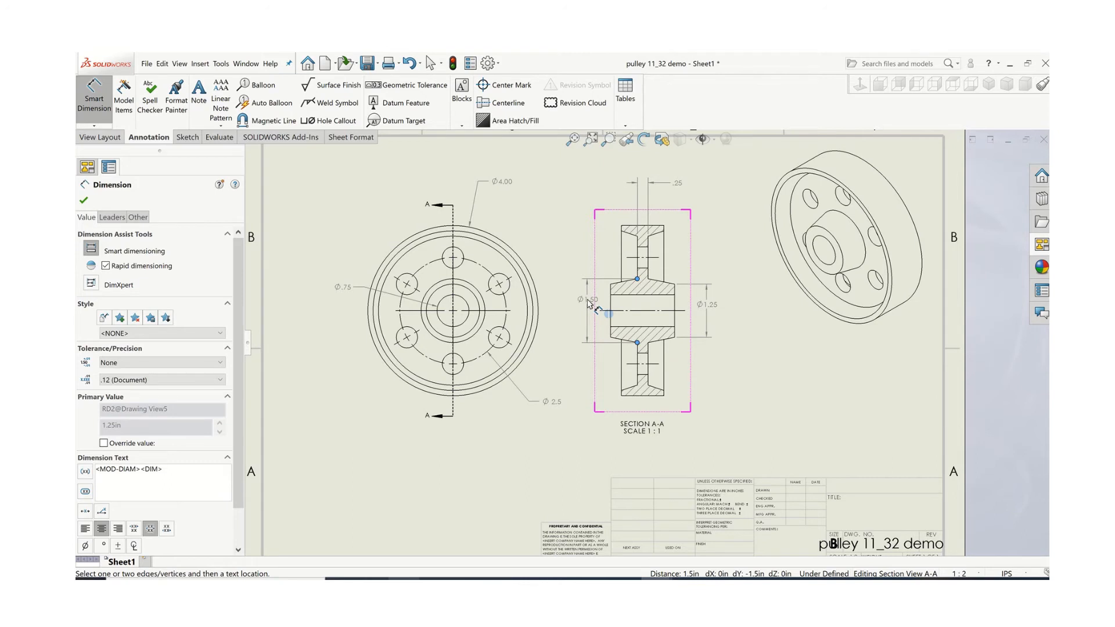
pyautogui.click(588, 303)
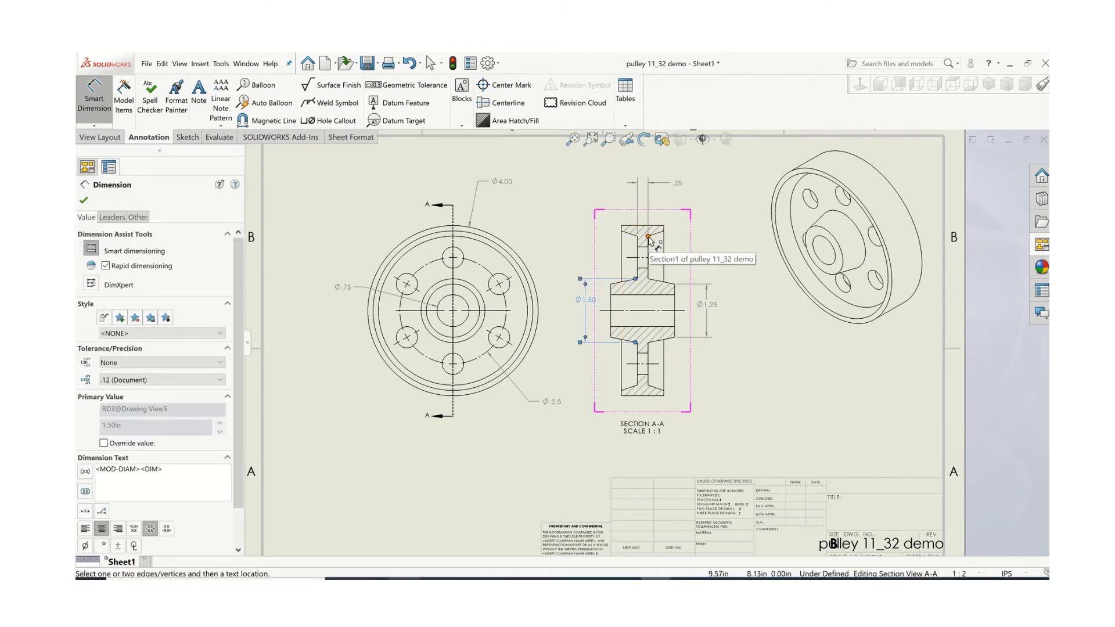
# - Dimension the rim's inner diameter where it meets the web in section view A-A, placed right of the hub diameter dimension
pyautogui.click(645, 392)
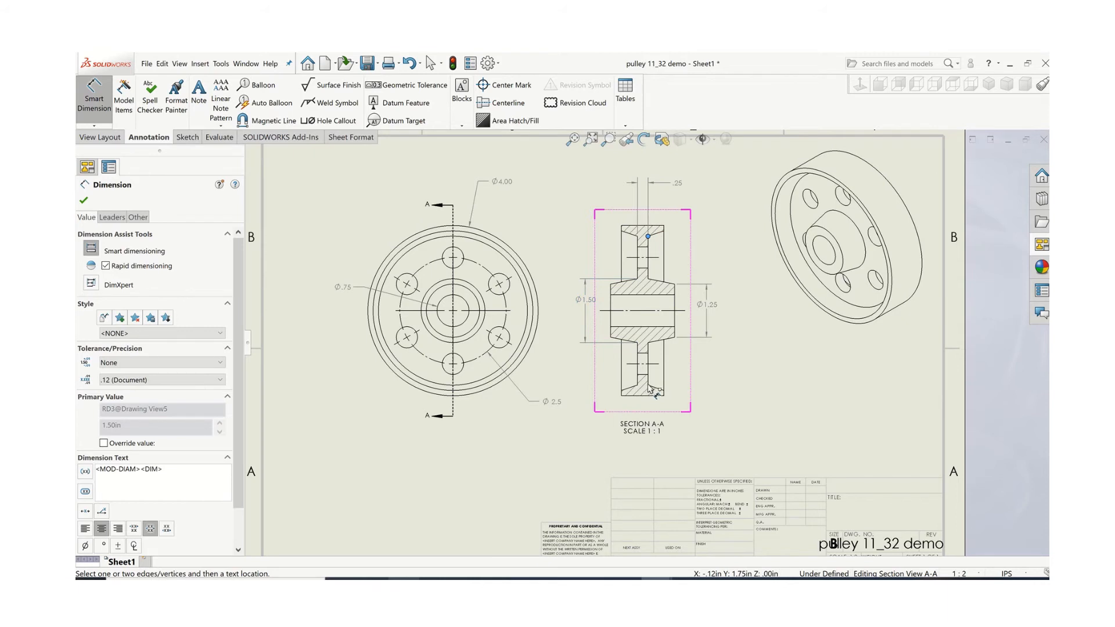
pyautogui.click(648, 386)
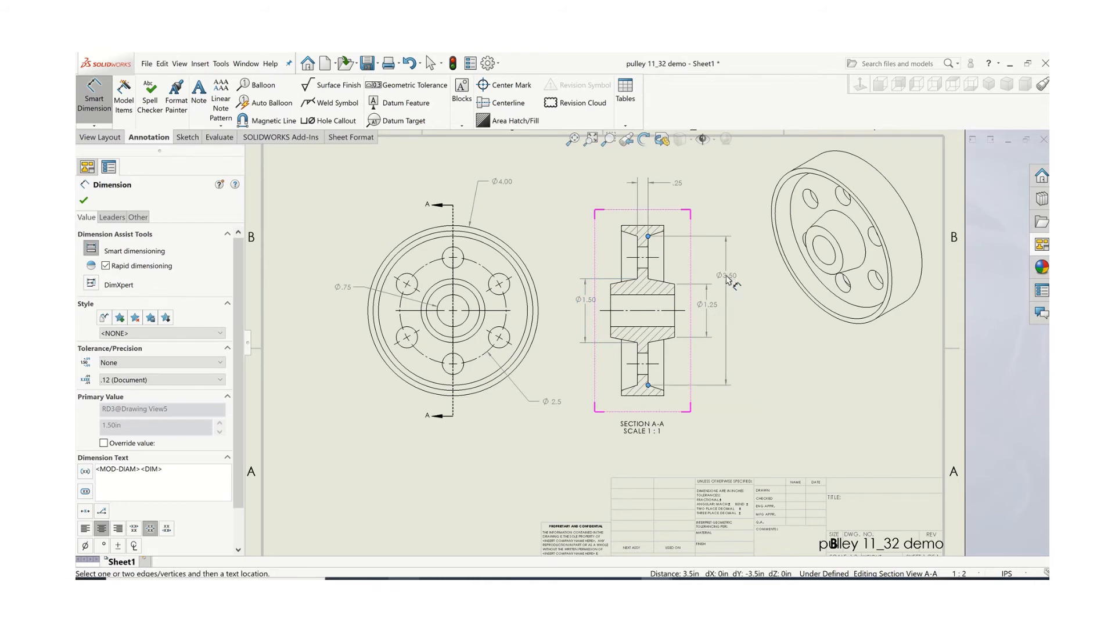
pyautogui.click(726, 279)
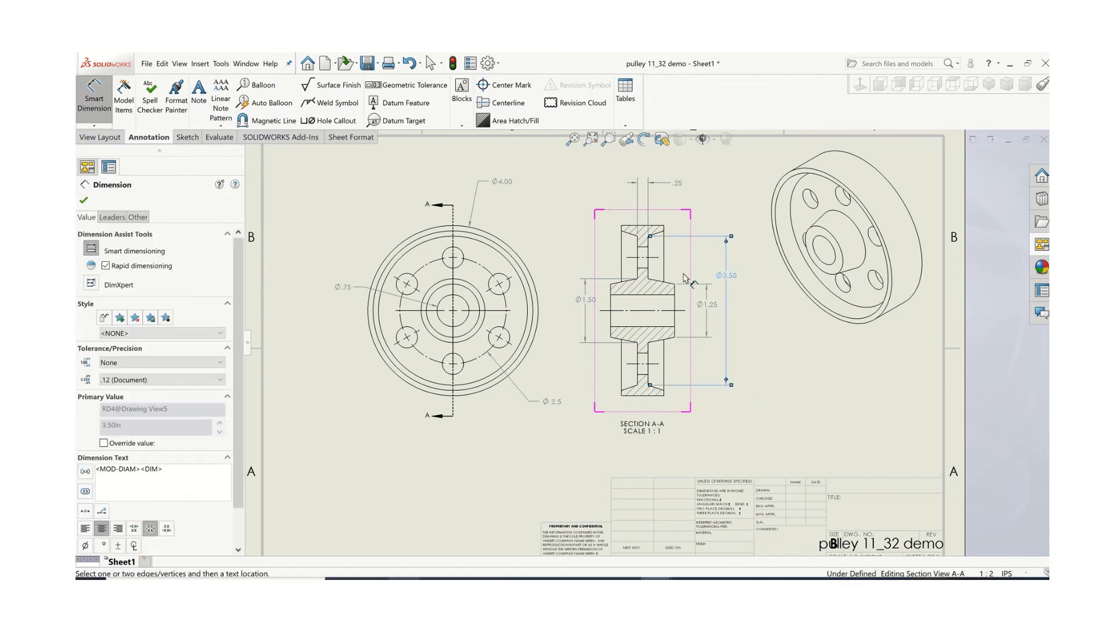
# - Dimension the rim's inner diameter at its left outer face in section view A-A, placed left of the existing hub diameter dimension
pyautogui.click(621, 232)
pyautogui.click(622, 391)
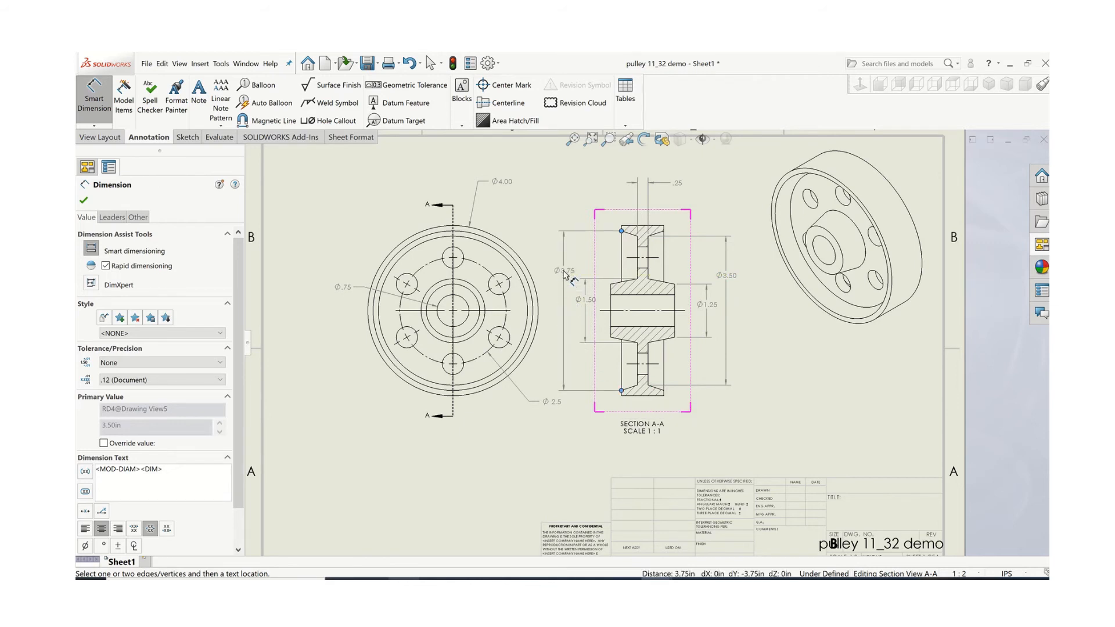
pyautogui.click(565, 275)
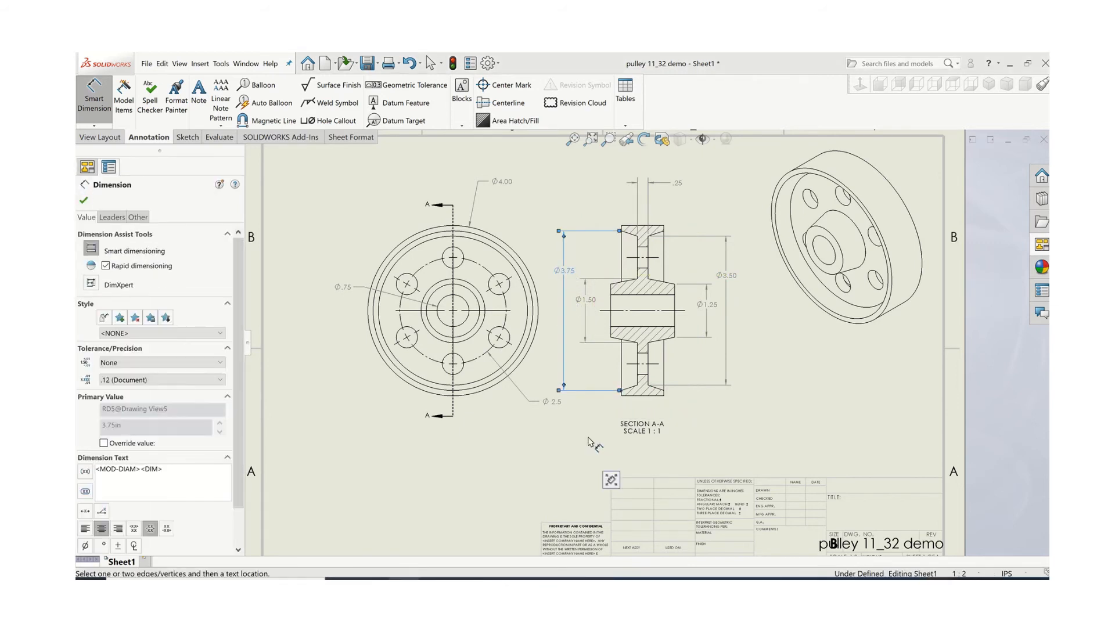
pyautogui.press('Escape')
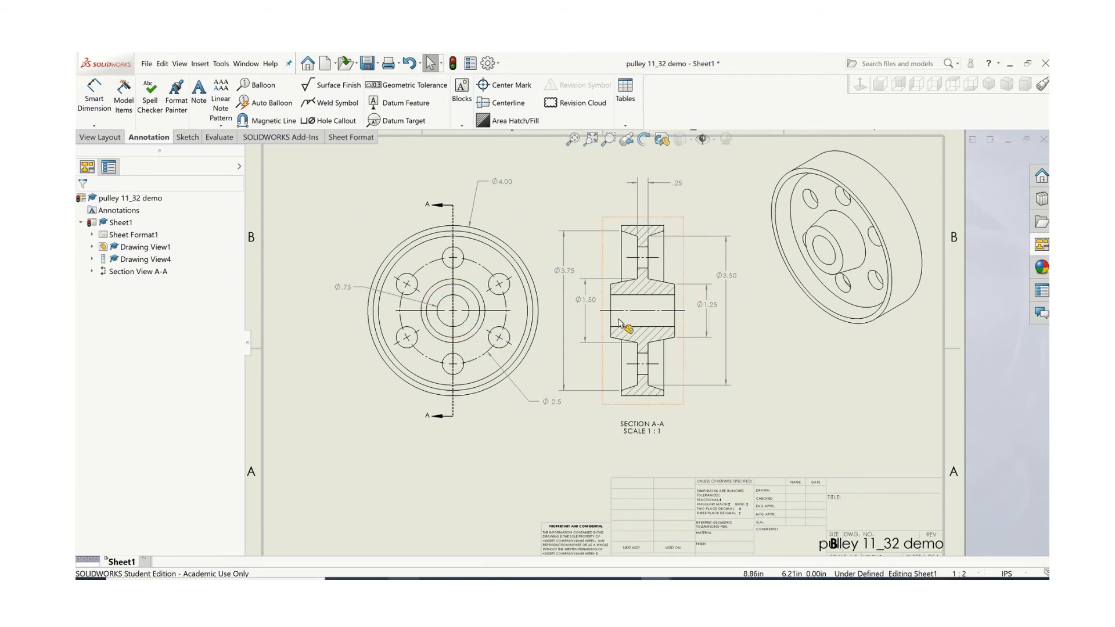
# - Examine the dimension text and diameter symbol settings of the 3.50 diameter dimension in section view A-A
pyautogui.click(733, 281)
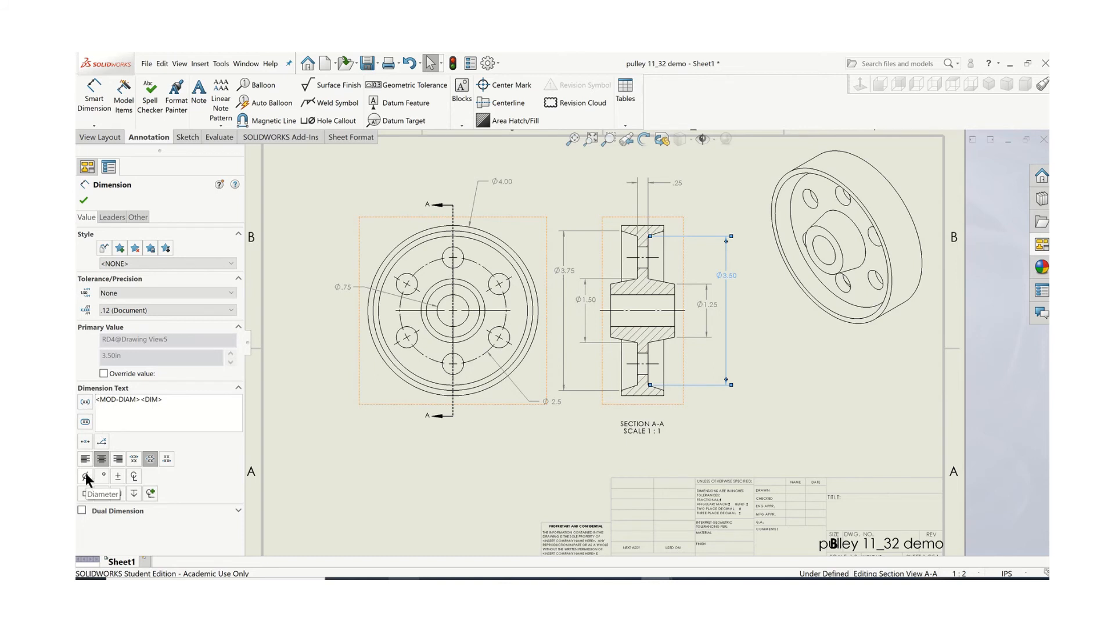
pyautogui.click(84, 201)
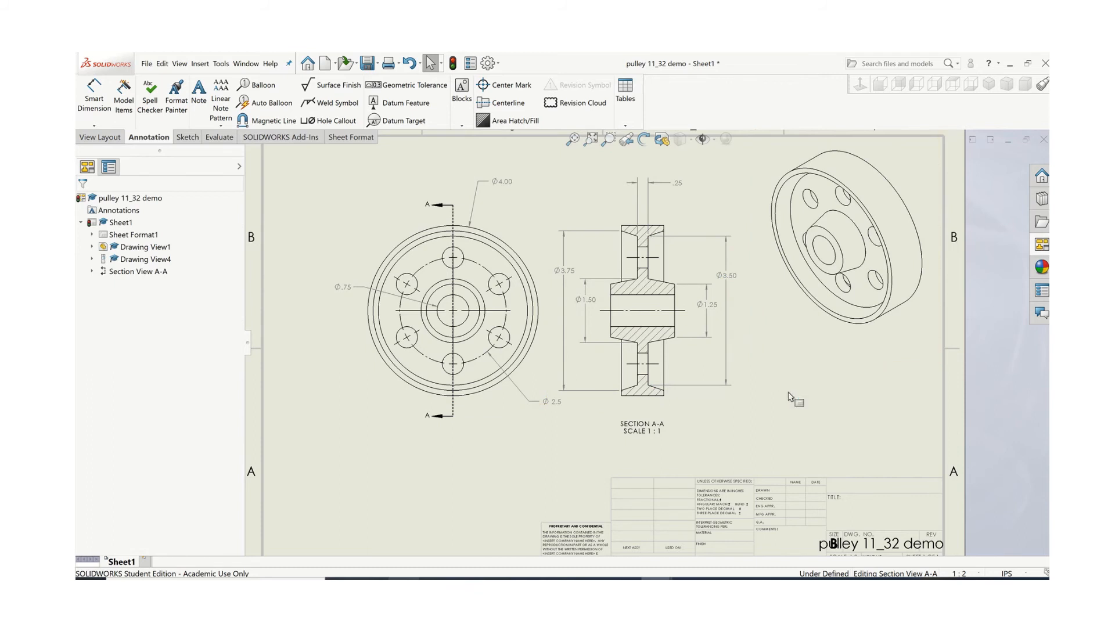
# - Dimension the rim's overall width in section view A-A, placed above the web thickness dimension
pyautogui.click(94, 94)
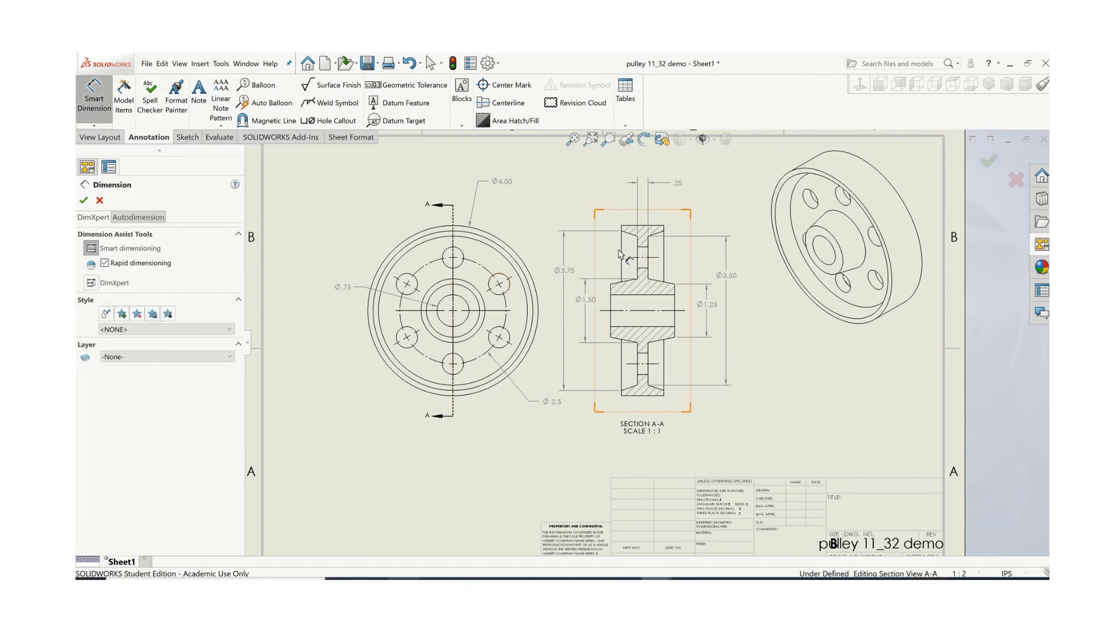
pyautogui.click(622, 226)
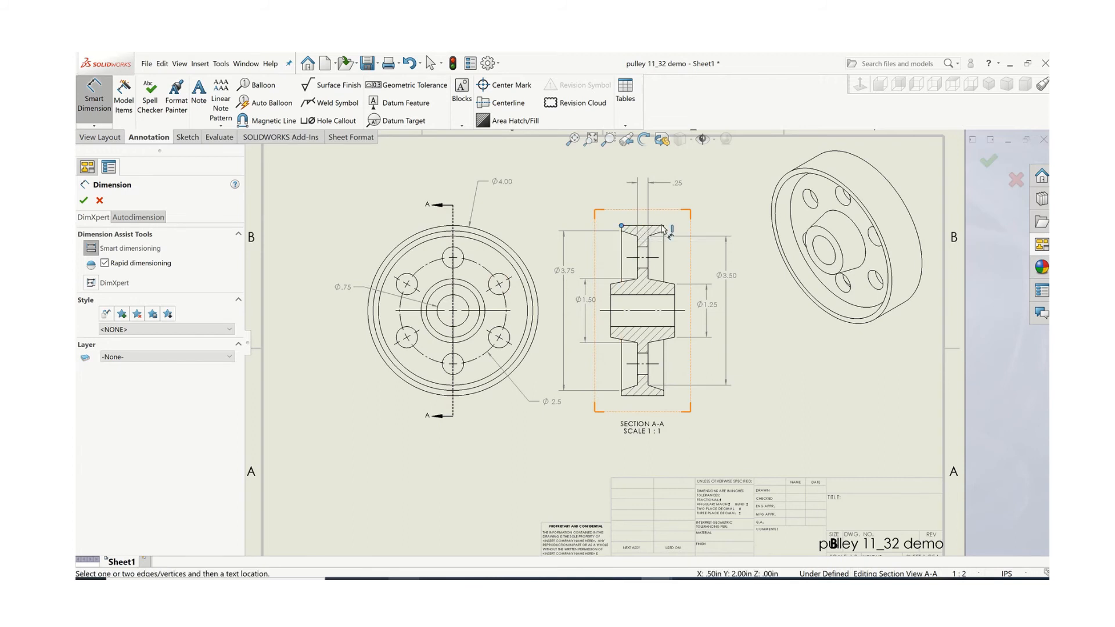
pyautogui.click(665, 227)
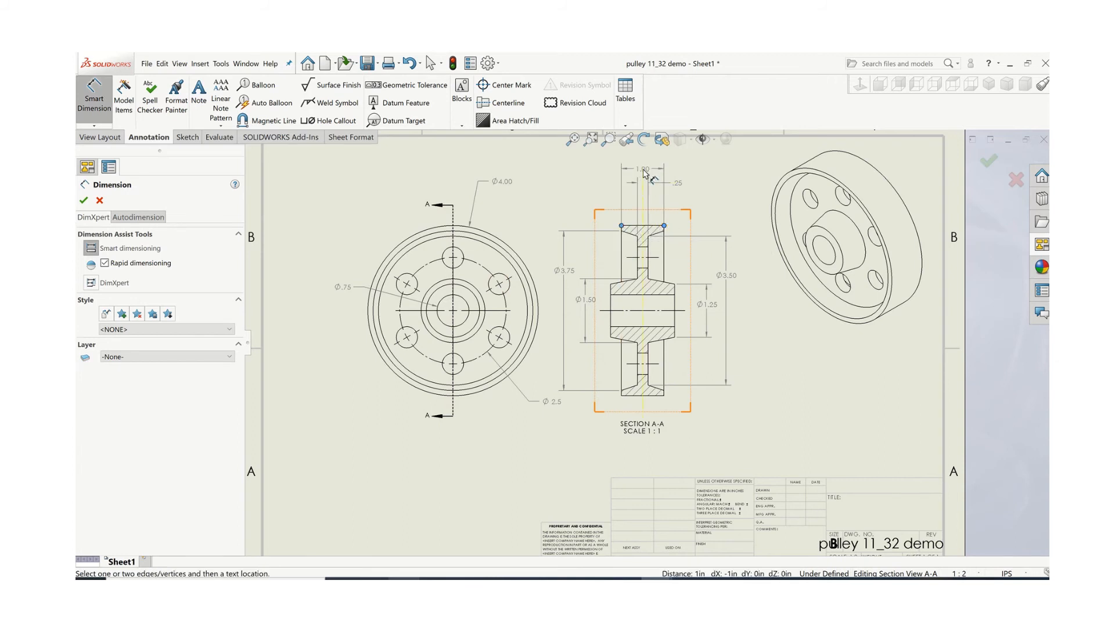
pyautogui.click(645, 172)
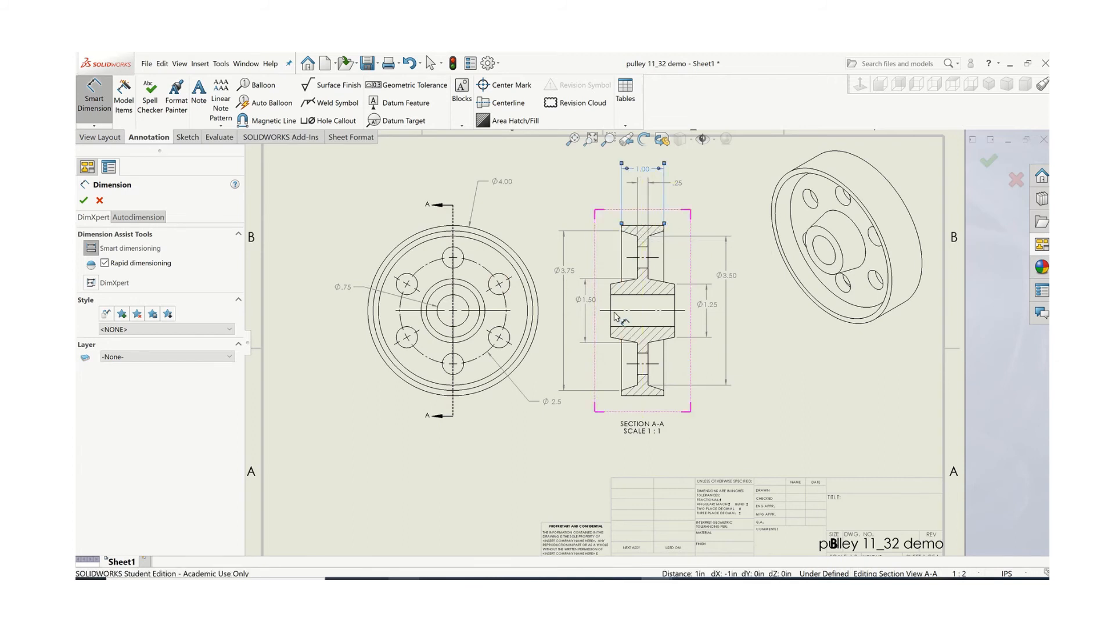
pyautogui.click(611, 284)
pyautogui.click(674, 285)
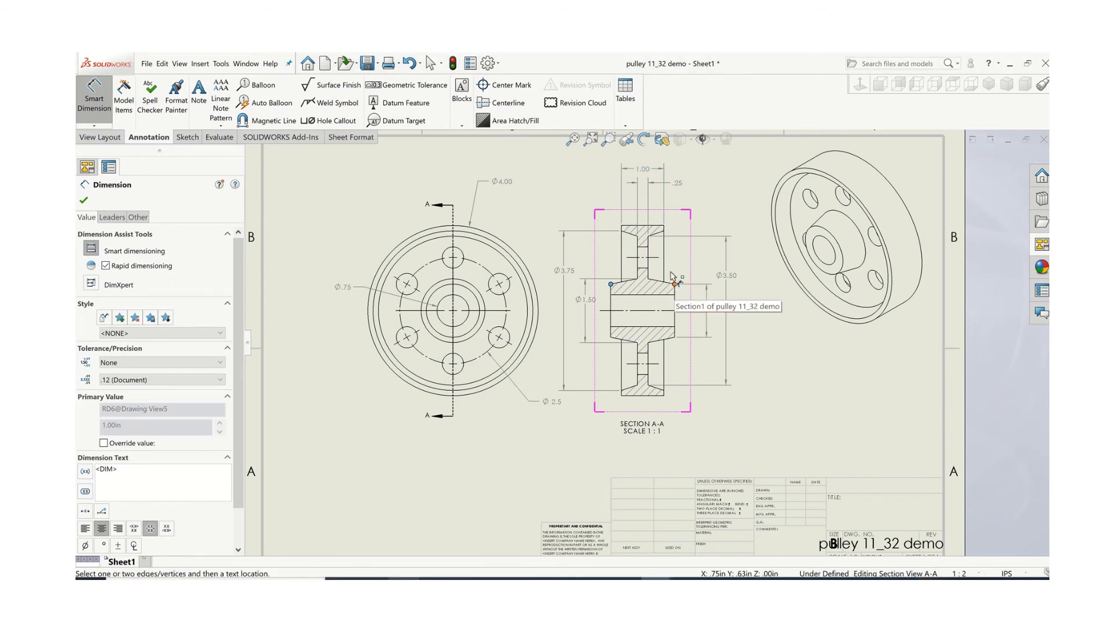
pyautogui.click(647, 146)
pyautogui.scroll(-2, 707, 201)
pyautogui.scroll(3, 577, 262)
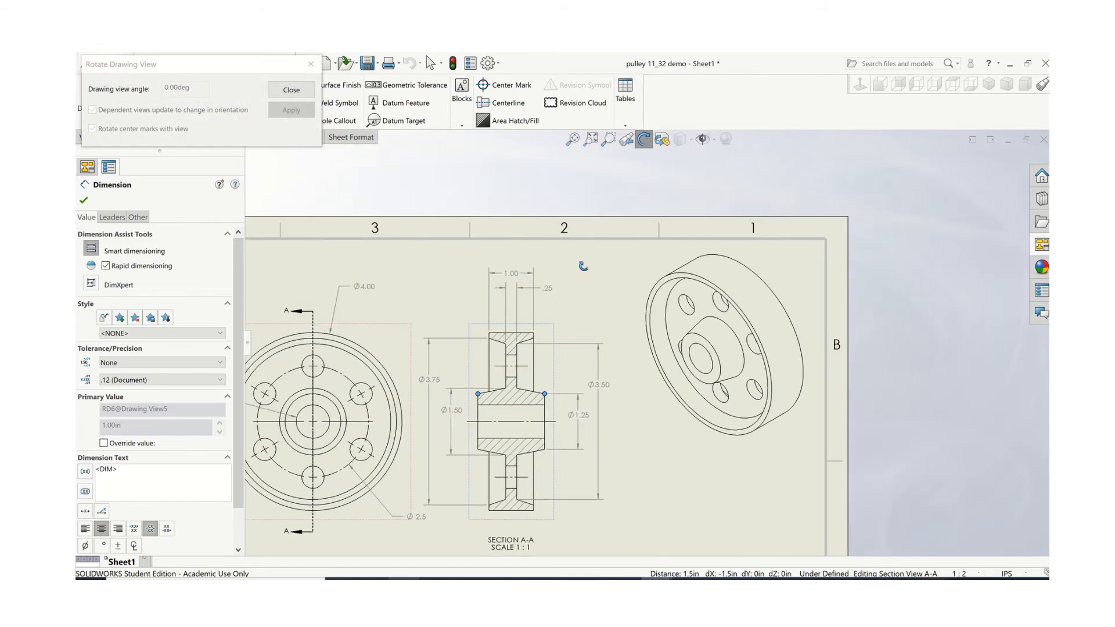
pyautogui.click(291, 89)
# - Move the web thickness and rim width dimensions closer to the upper edge of section view A-A
pyautogui.scroll(-2, 587, 292)
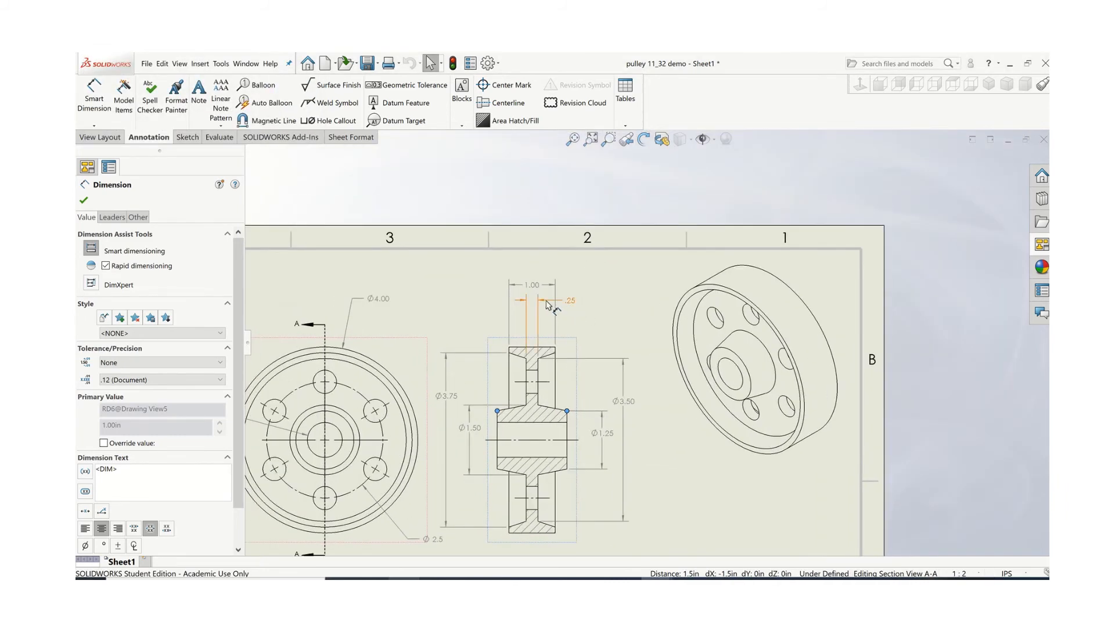
pyautogui.moveTo(546, 303); pyautogui.dragTo(551, 335)
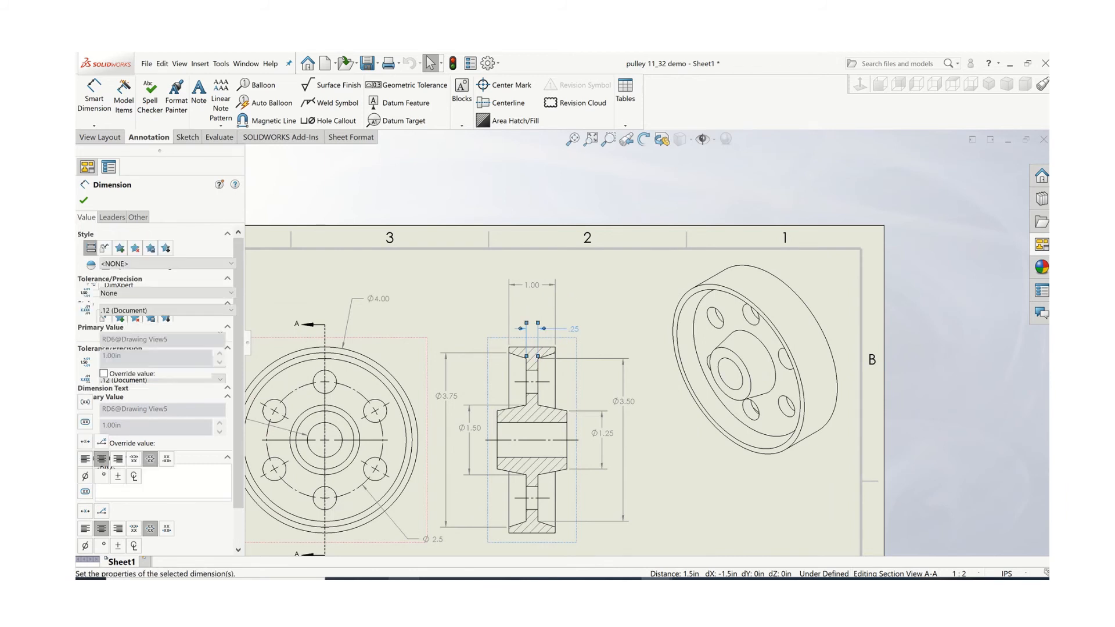
pyautogui.moveTo(533, 288); pyautogui.dragTo(535, 312)
pyautogui.press('Escape')
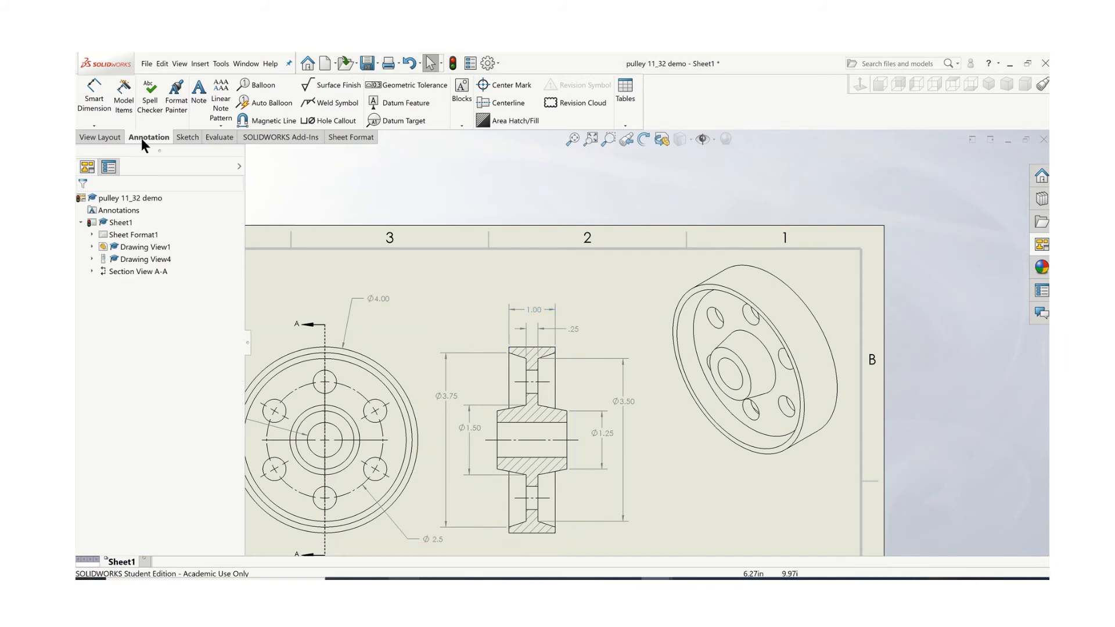
# - Dimension the hub's overall length in section view A-A, placed above the rim width dimension
pyautogui.click(95, 105)
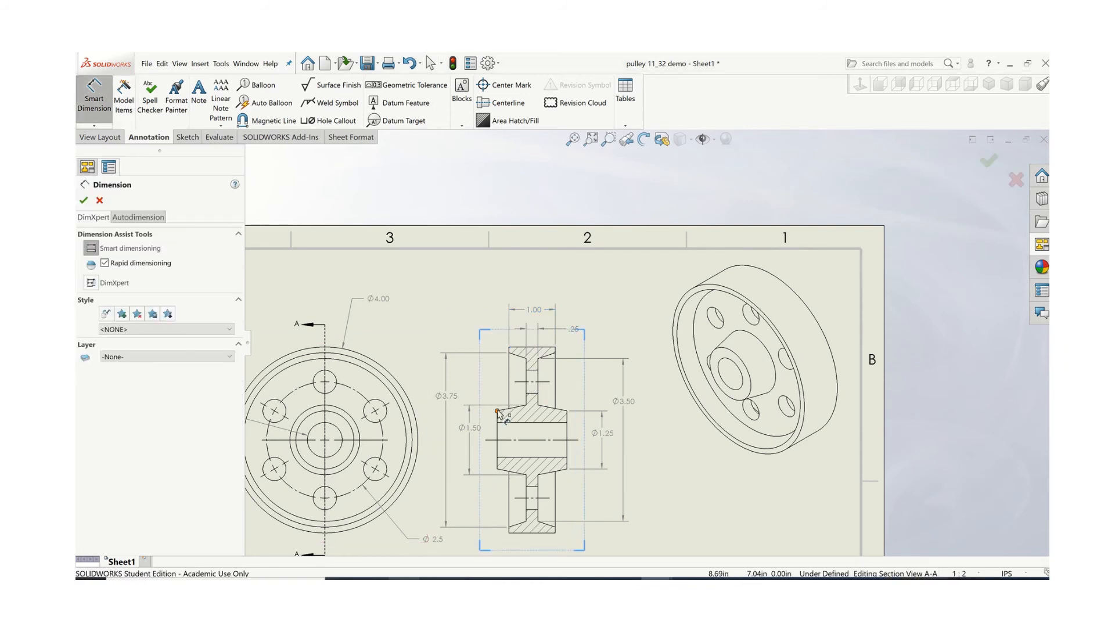
pyautogui.click(567, 411)
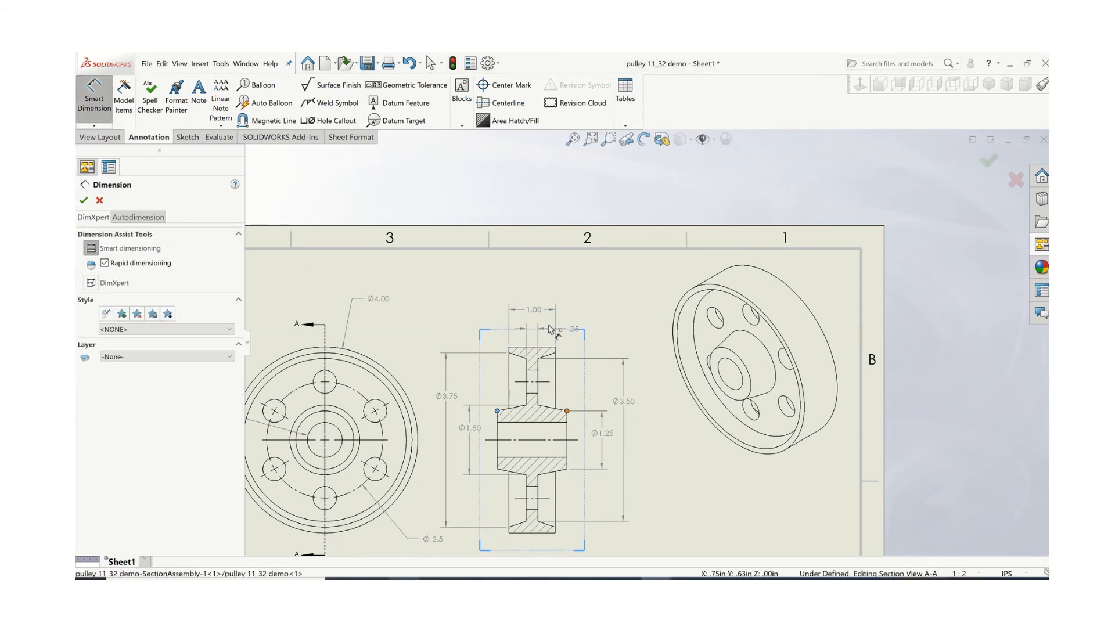
pyautogui.click(540, 296)
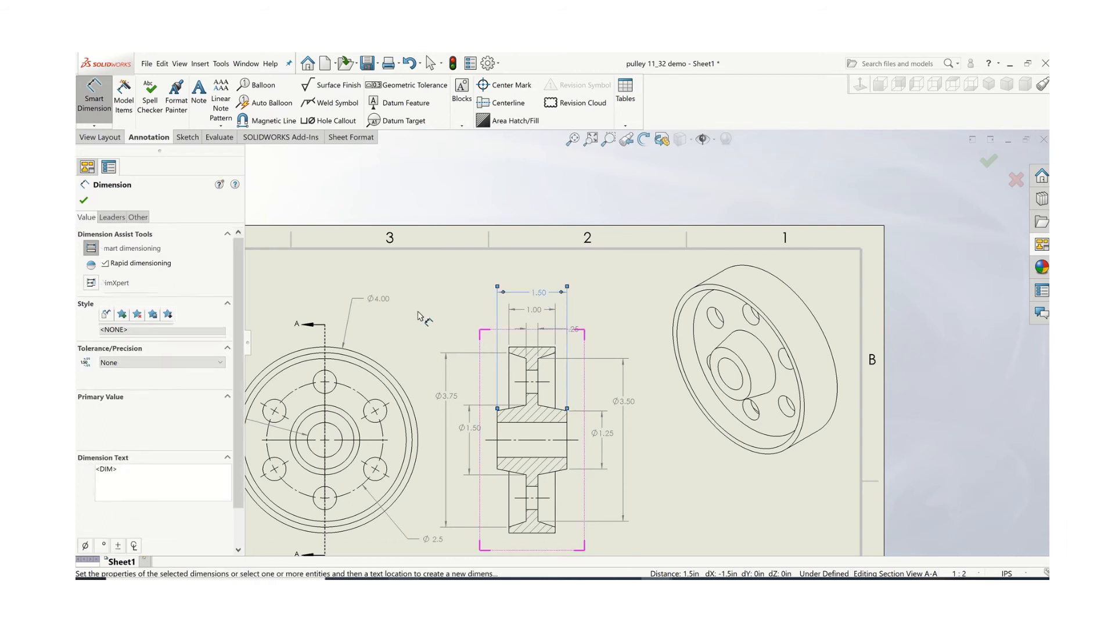
pyautogui.press('Escape')
pyautogui.press('Escape')
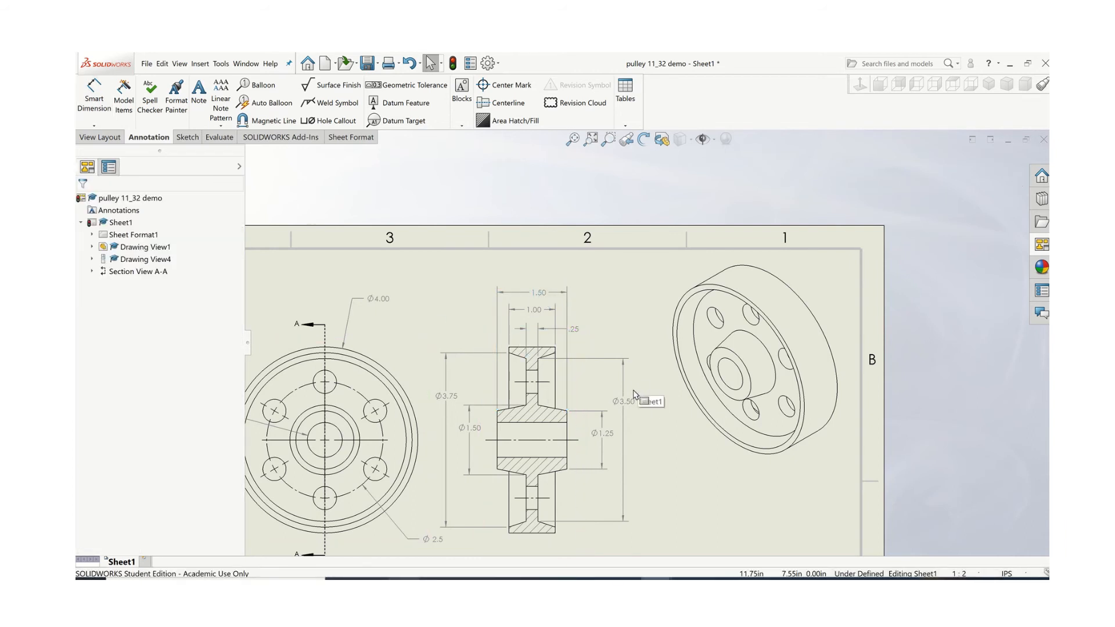
# - Dimension the upper-left bolt hole's diameter in the circular view and prefix the dimension text with 6X
pyautogui.scroll(3, 581, 419)
pyautogui.scroll(-2, 476, 390)
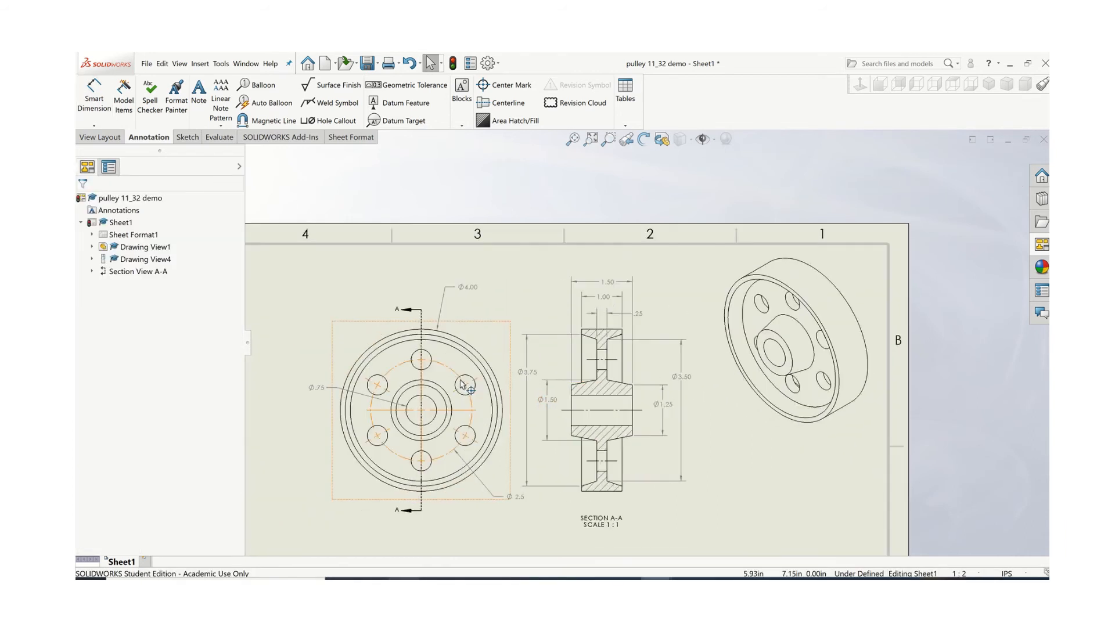
pyautogui.click(94, 95)
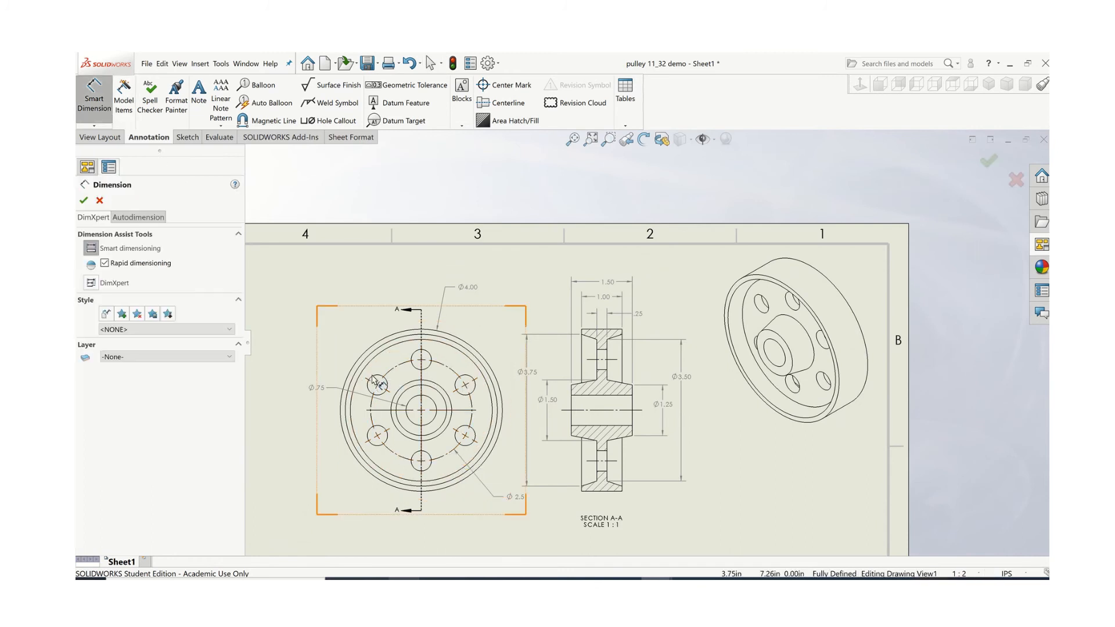
pyautogui.click(372, 379)
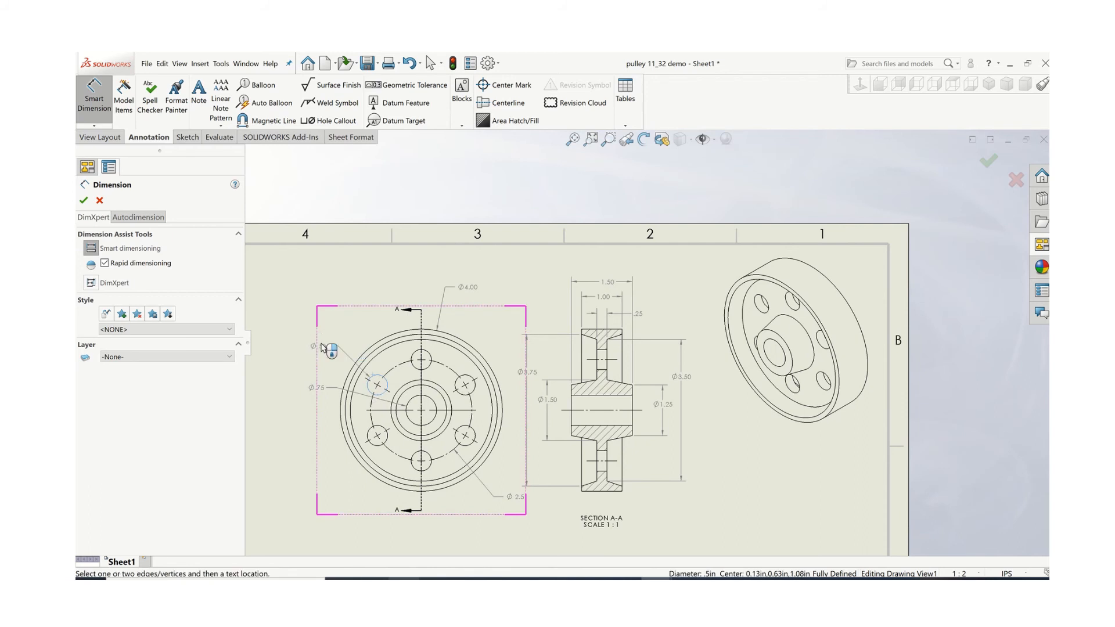
pyautogui.click(325, 349)
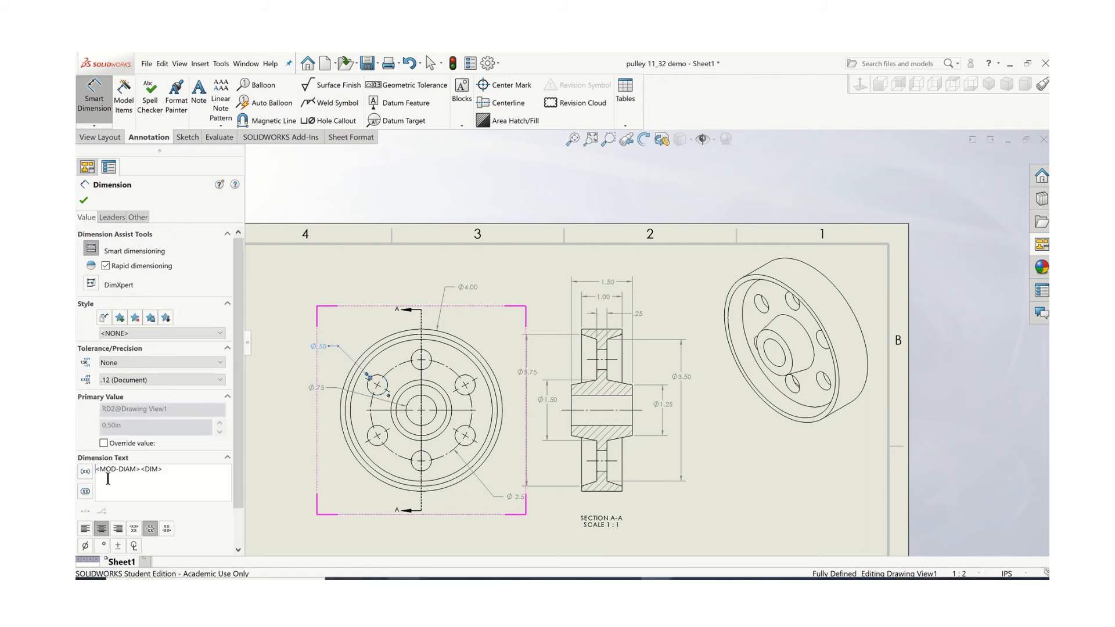
pyautogui.write('6X')
pyautogui.click(84, 201)
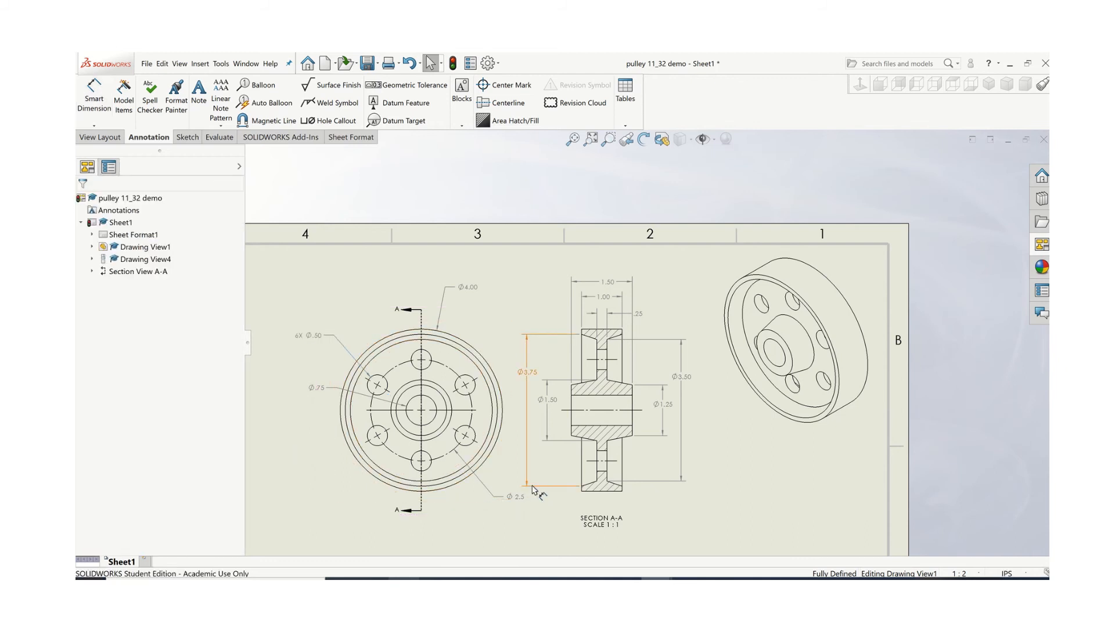
pyautogui.scroll(1, 712, 513)
pyautogui.moveTo(712, 513)
pyautogui.mouseDown(button='middle')
pyautogui.moveTo(699, 417)
pyautogui.moveTo(692, 409)
pyautogui.moveTo(665, 427)
pyautogui.mouseUp(button='middle')
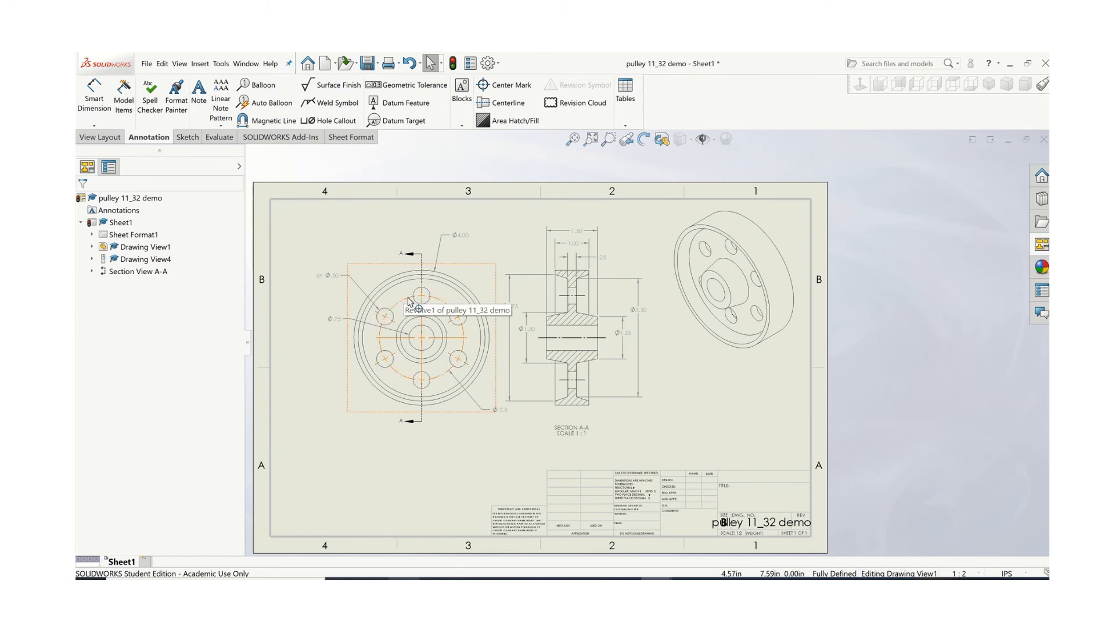
pyautogui.click(506, 87)
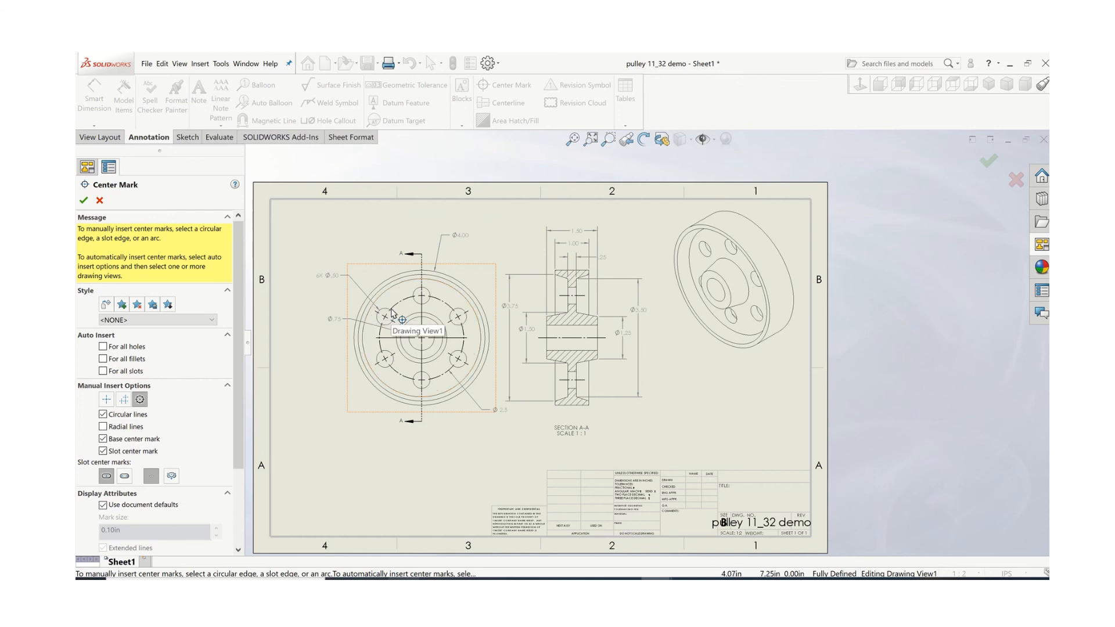
pyautogui.click(99, 201)
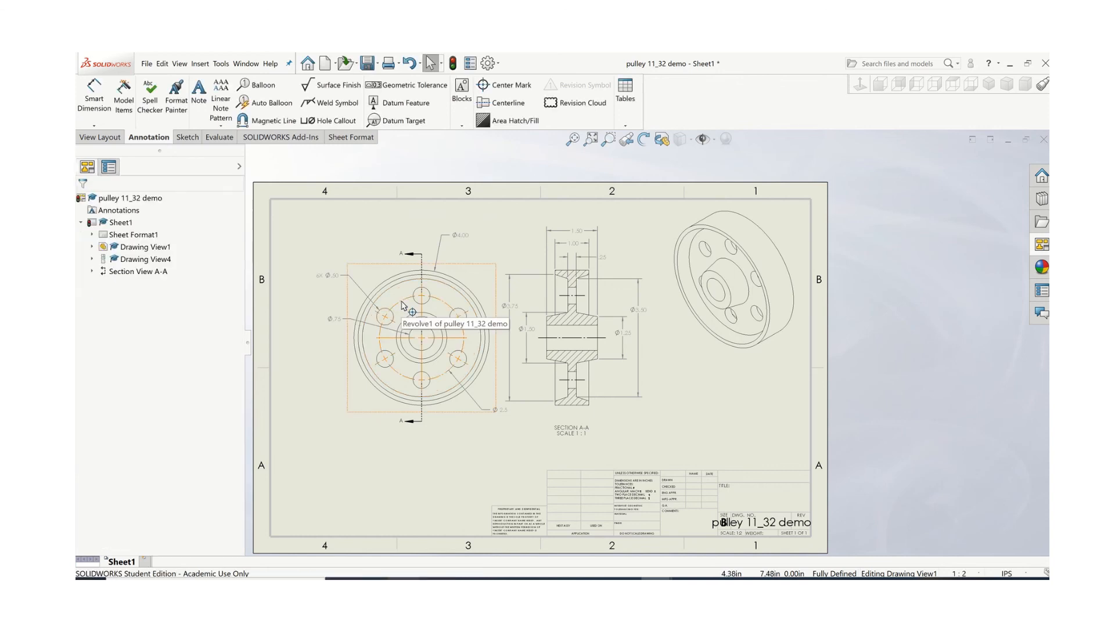
# - Delete the bolt-circle arcs and center mark at the upper-left hole, and insert a separate center mark on that hole
pyautogui.click(402, 301)
pyautogui.press('Delete')
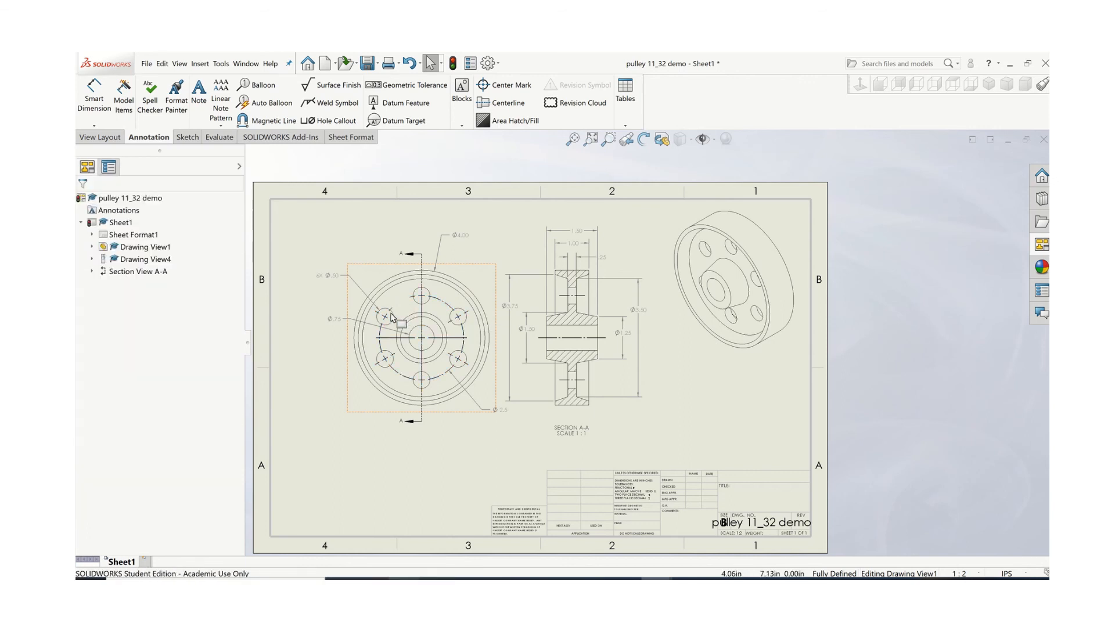
pyautogui.click(385, 316)
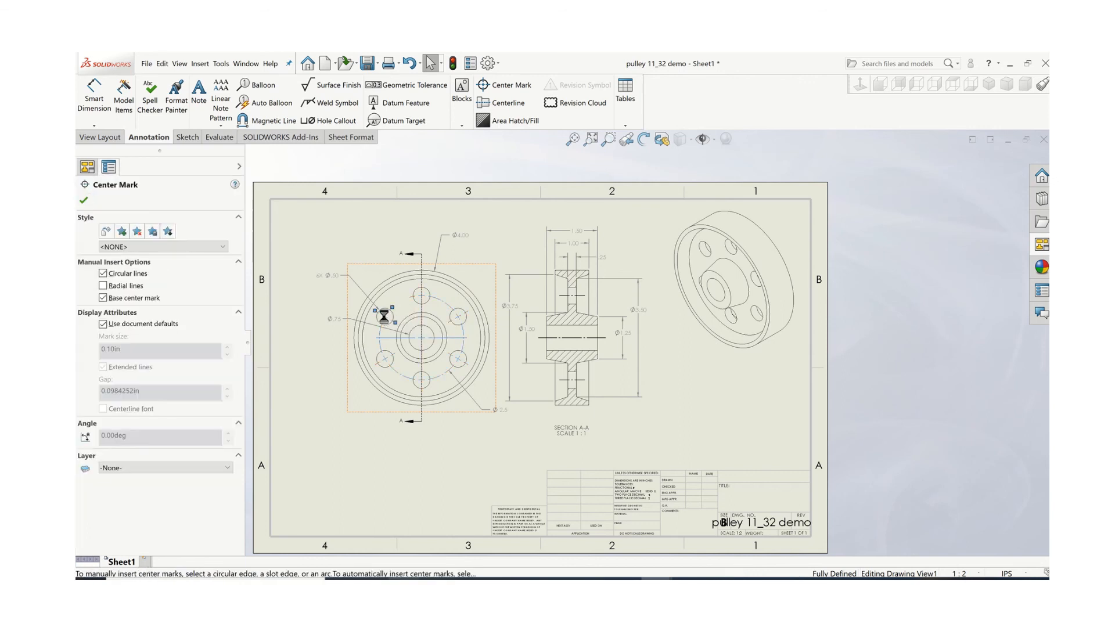
pyautogui.press('Delete')
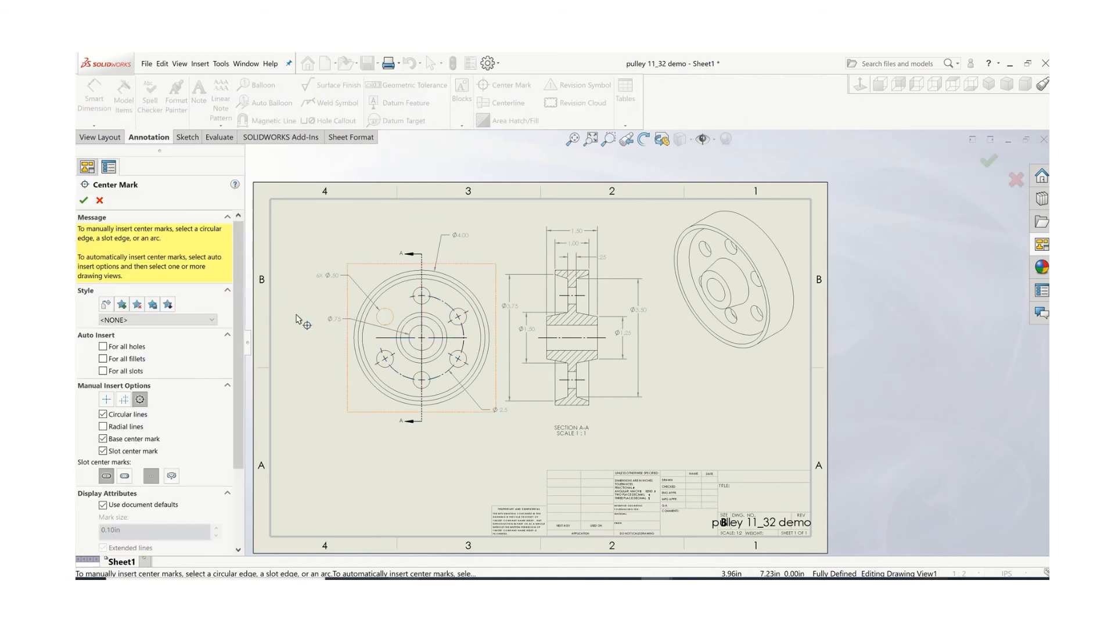
pyautogui.click(387, 310)
pyautogui.press('Escape')
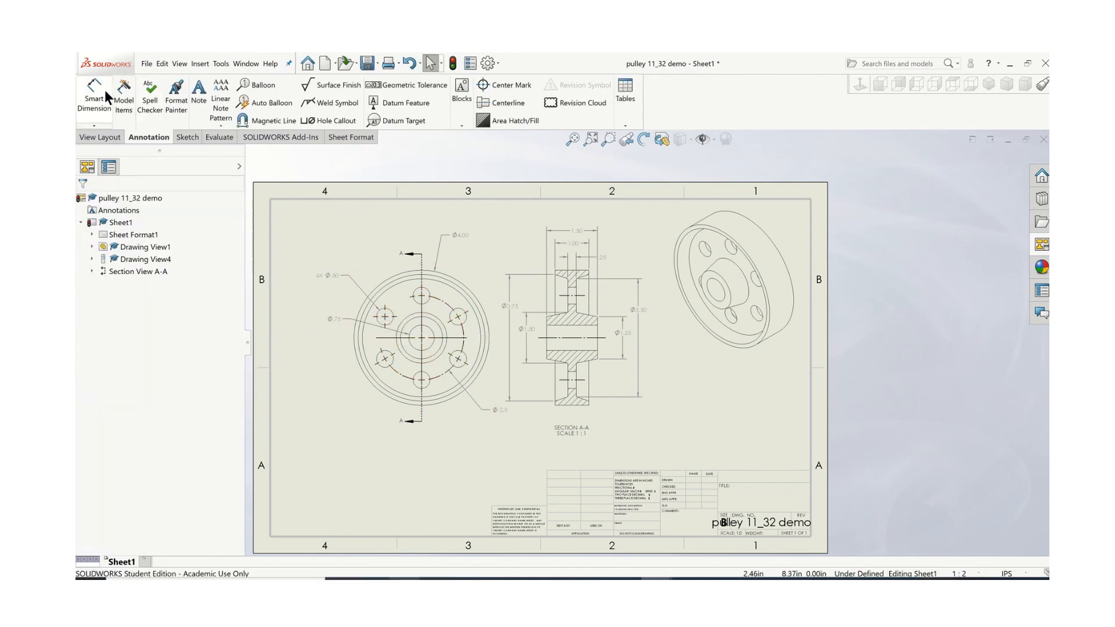
# - Dimension the vertical distance from the upper-left hole's center to the pulley's horizontal centerline, placed left of the circular view
pyautogui.click(385, 329)
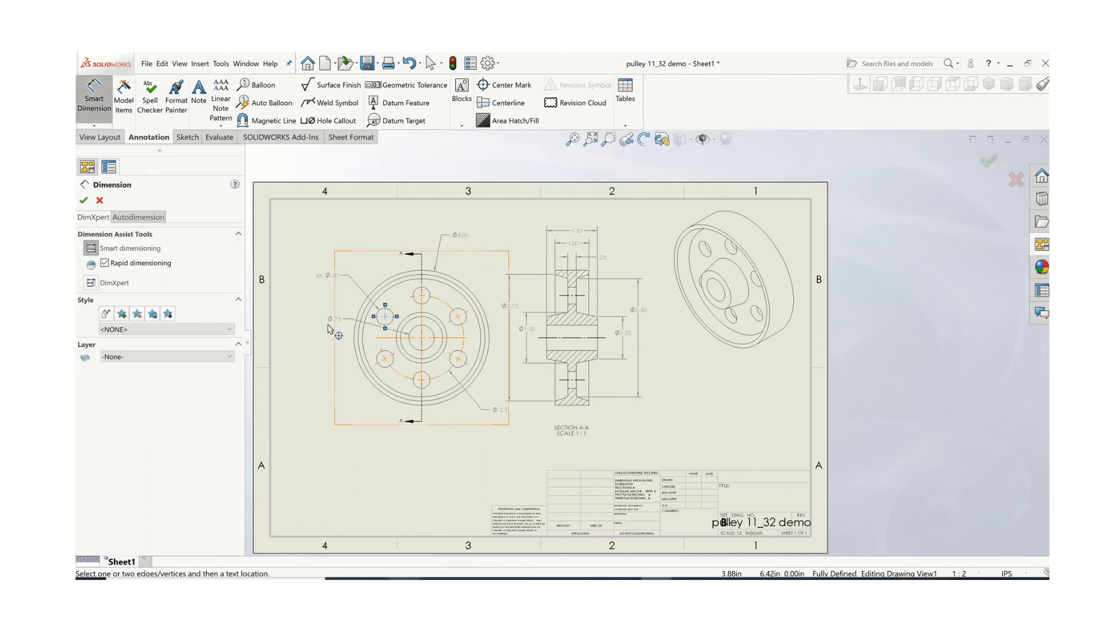
pyautogui.click(385, 337)
pyautogui.click(301, 342)
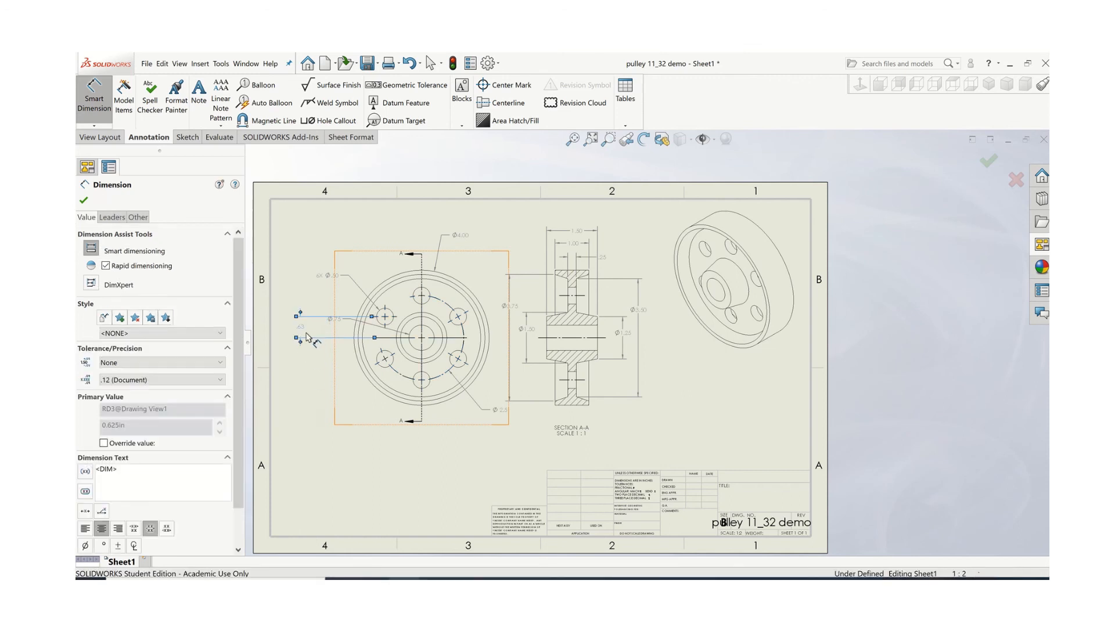
pyautogui.press('Escape')
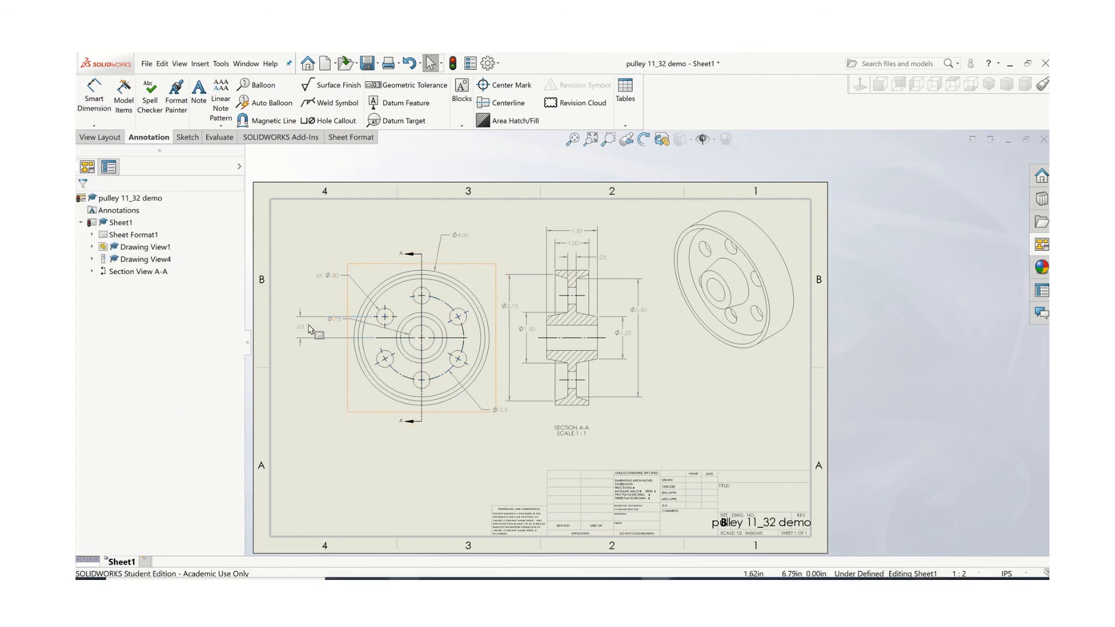
# - Delete the vertical hole-to-center distance dimension left of the circular view
pyautogui.click(303, 329)
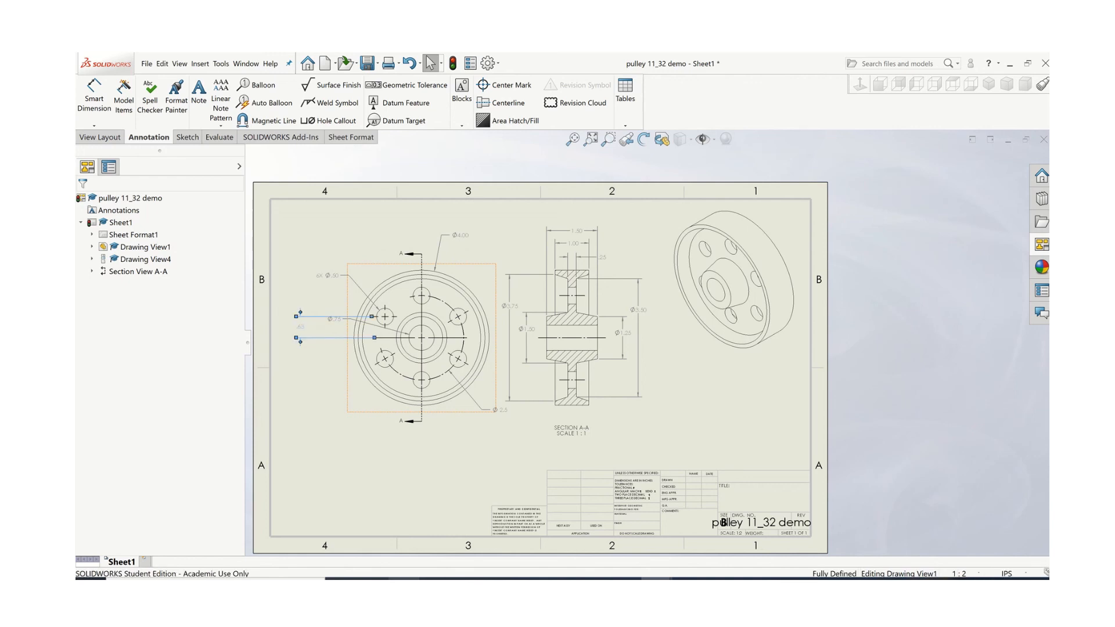
pyautogui.press('Delete')
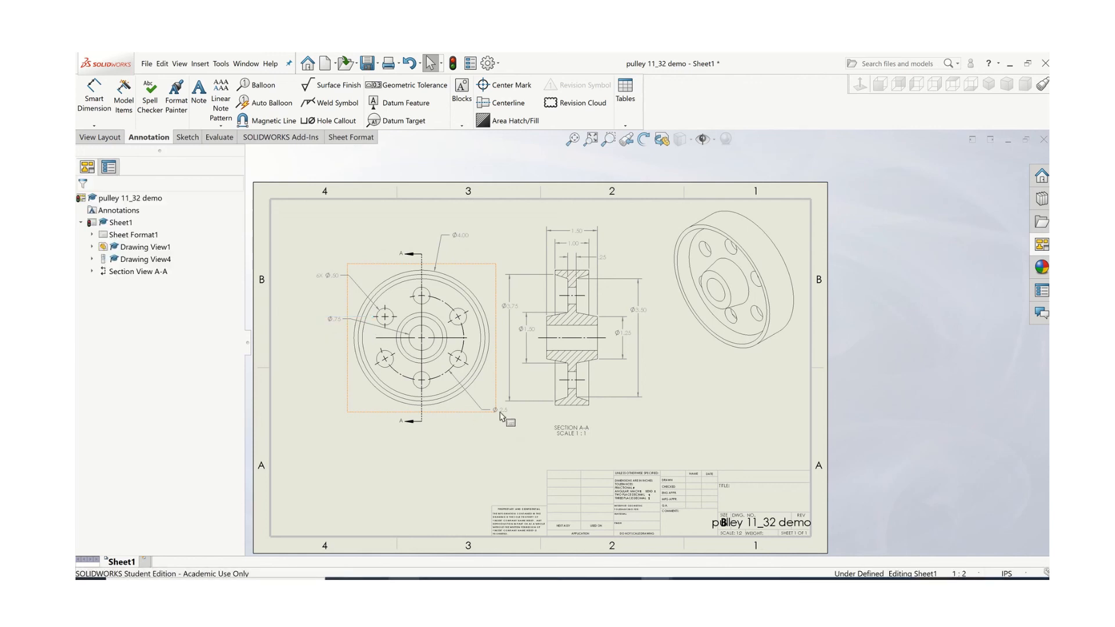